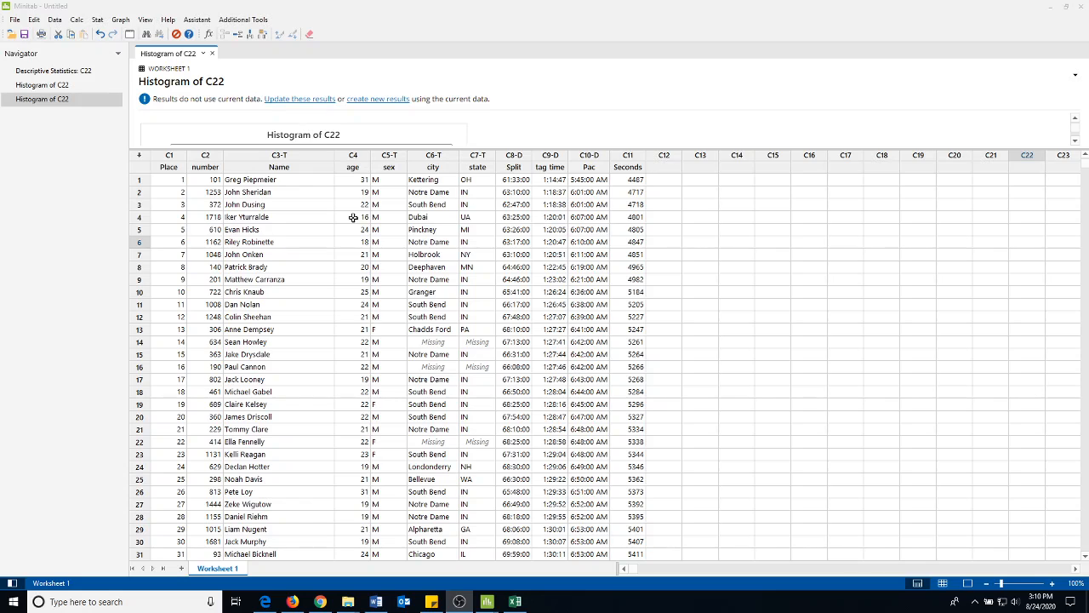
Randomly sample 20 rows without replacement from columns Place-Seconds and store the samples in C12-C22
left_click(76, 21)
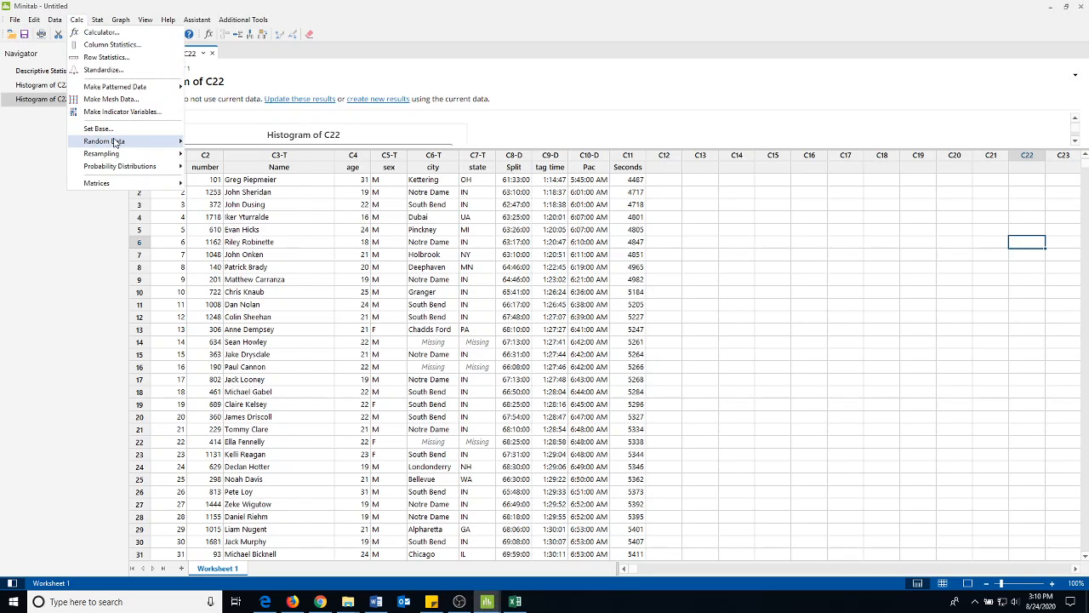
mouse_move(120, 143)
left_click(237, 141)
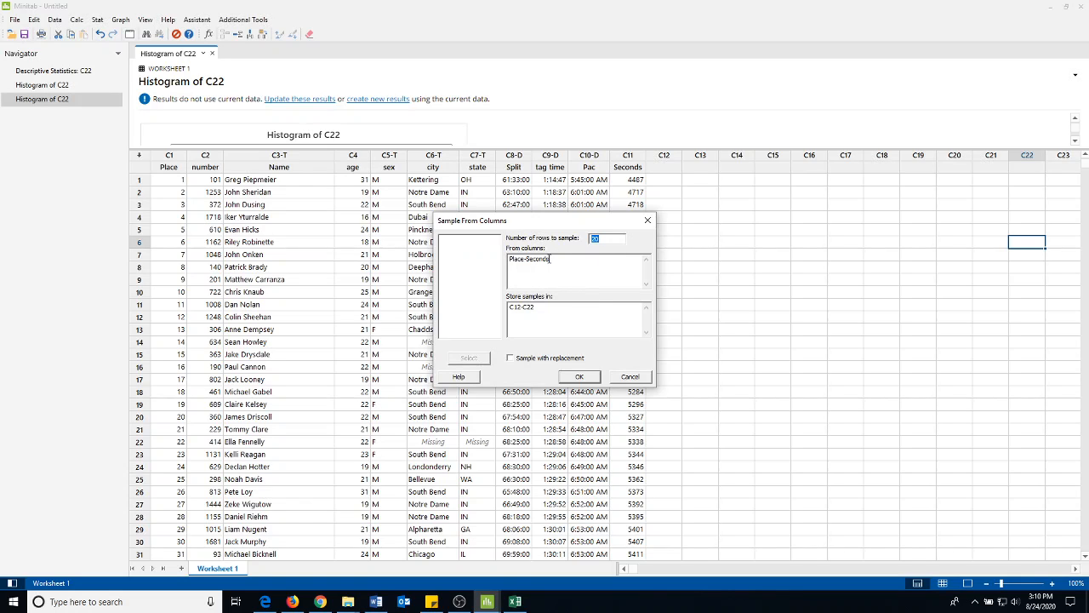
left_click(558, 260)
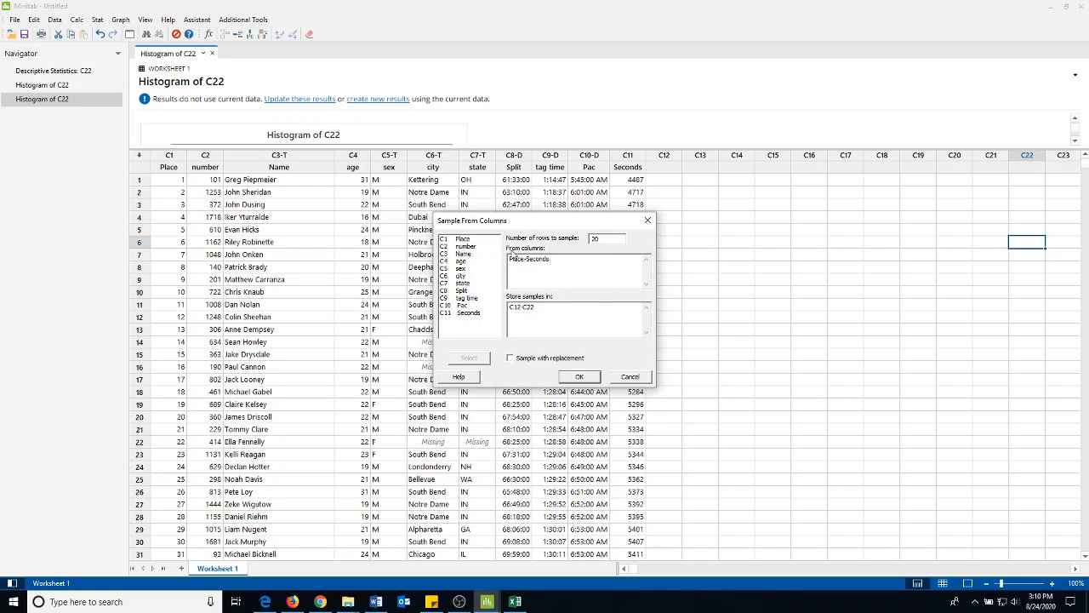
left_click(466, 240)
left_click(461, 313, "shift")
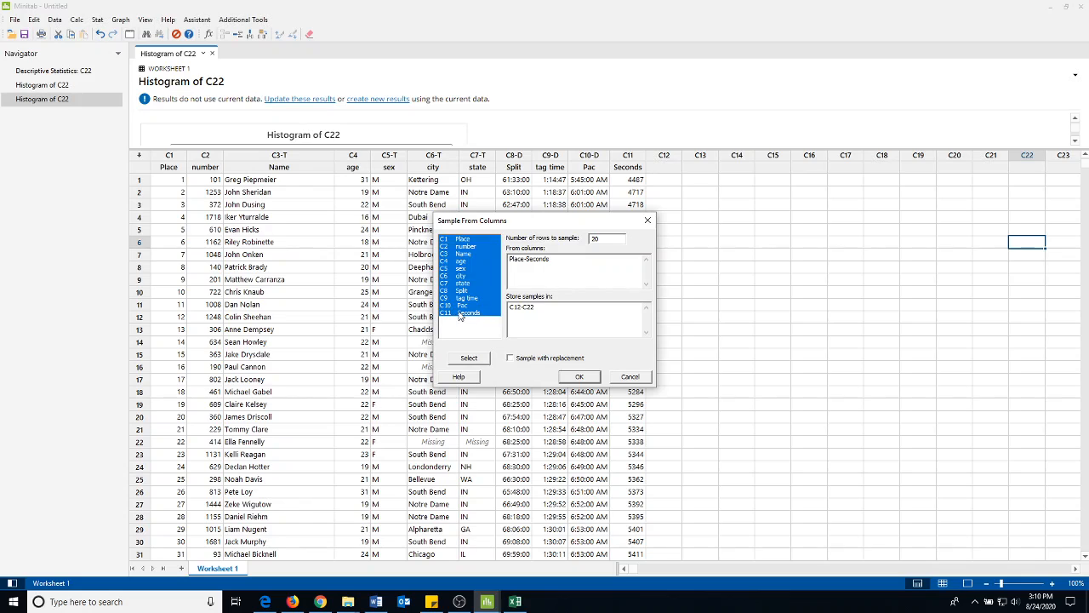
left_click(468, 358)
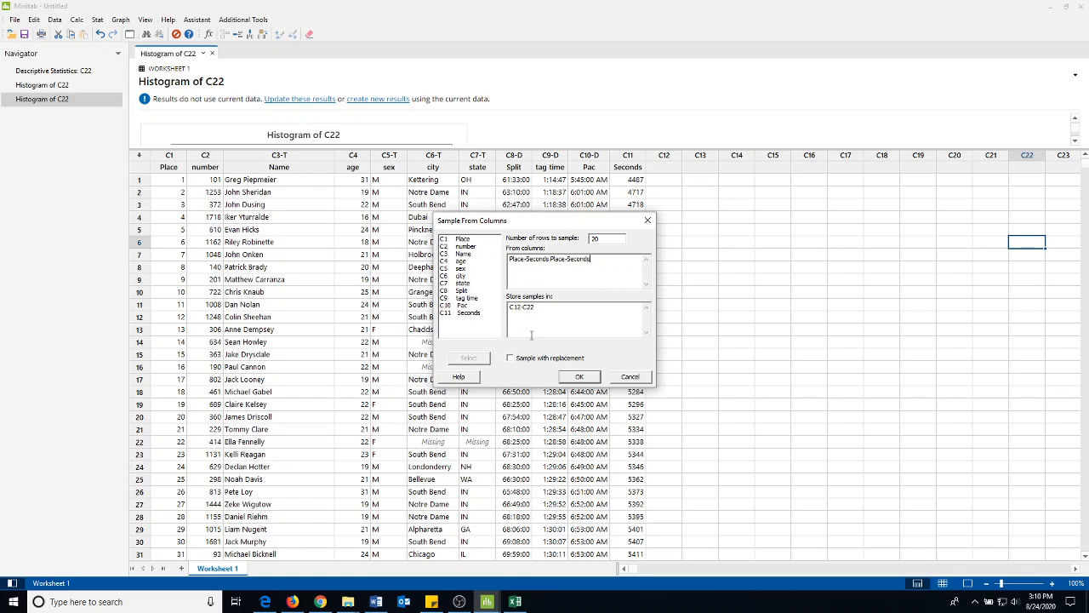
left_click(551, 261)
key("BackSpace")
key("BackSpace")
key("BackSpace")
key("BackSpace")
key("BackSpace")
key("BackSpace")
key("BackSpace")
key("BackSpace")
key("BackSpace")
key("BackSpace")
key("BackSpace")
key("BackSpace")
key("BackSpace")
key("BackSpace")
left_click(579, 378)
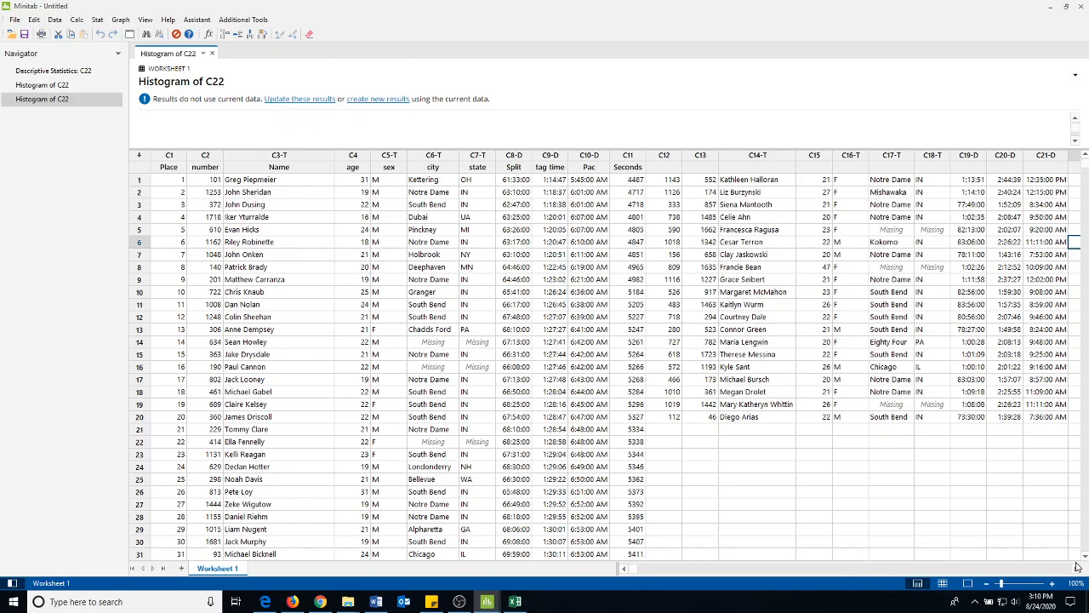
Create a simple histogram of column C22 and enlarge the output area to show the whole graph
left_click(1078, 572)
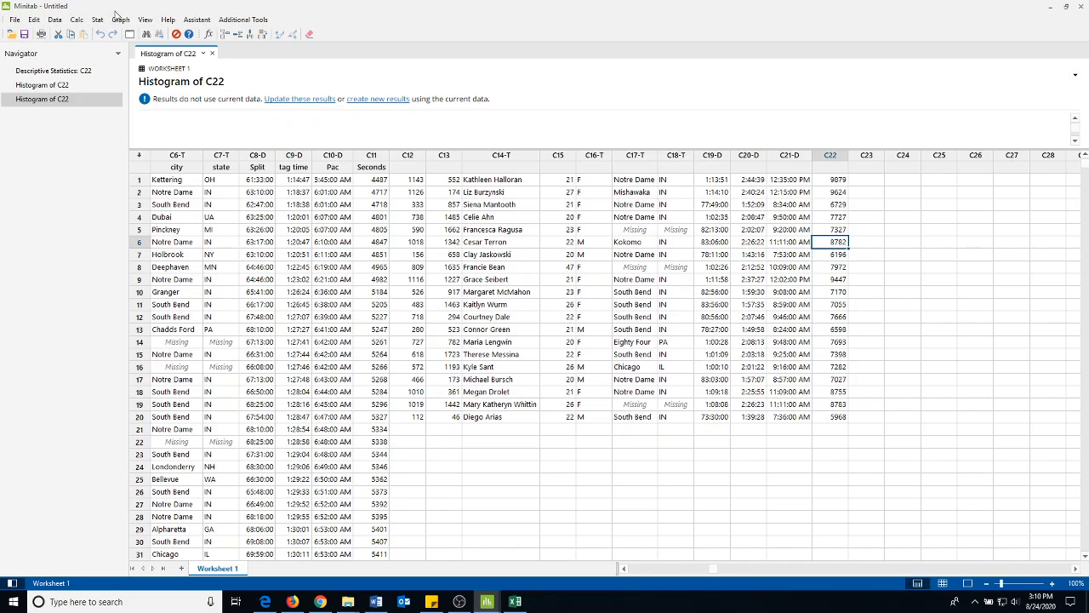
left_click(120, 19)
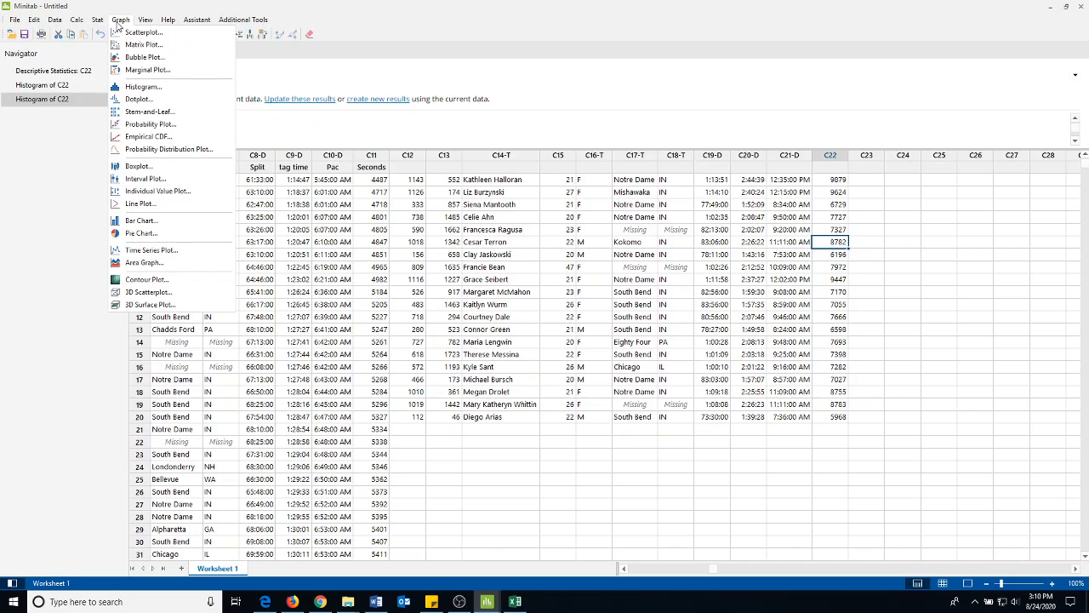
left_click(136, 87)
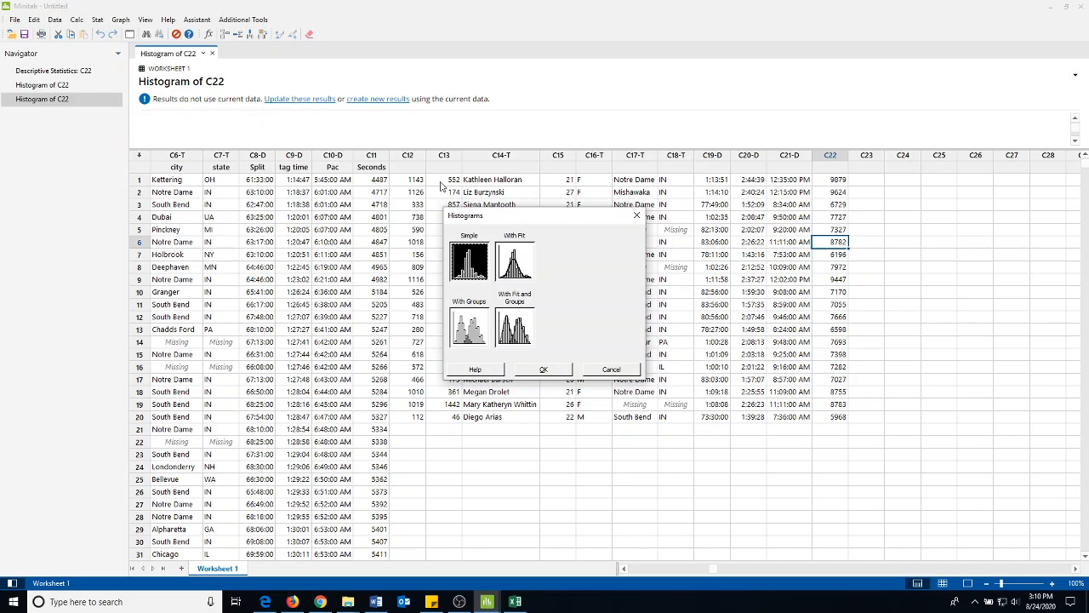
left_click(556, 370)
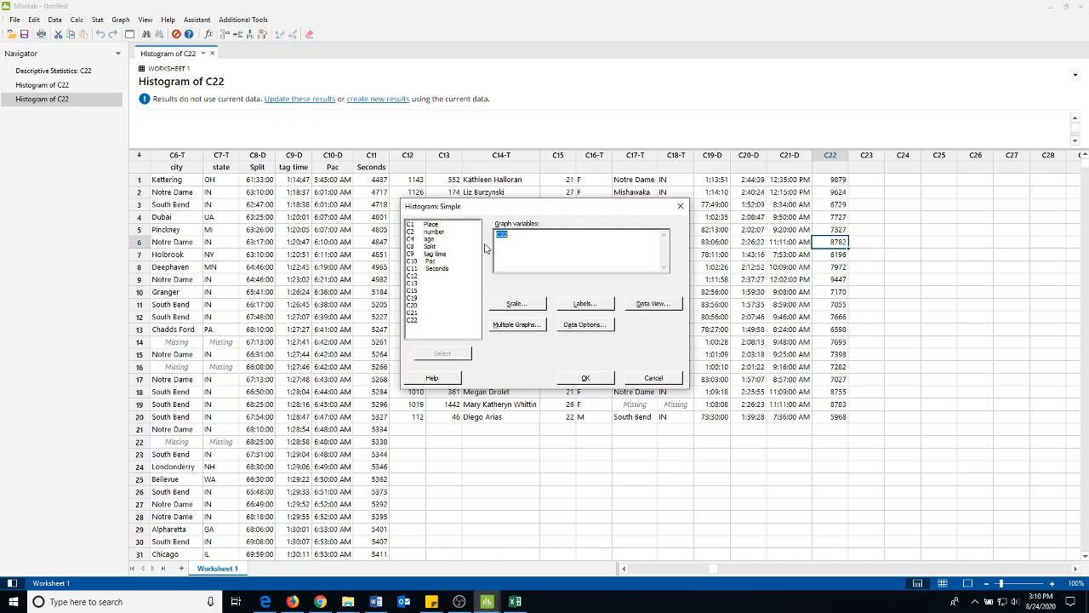
left_click(586, 377)
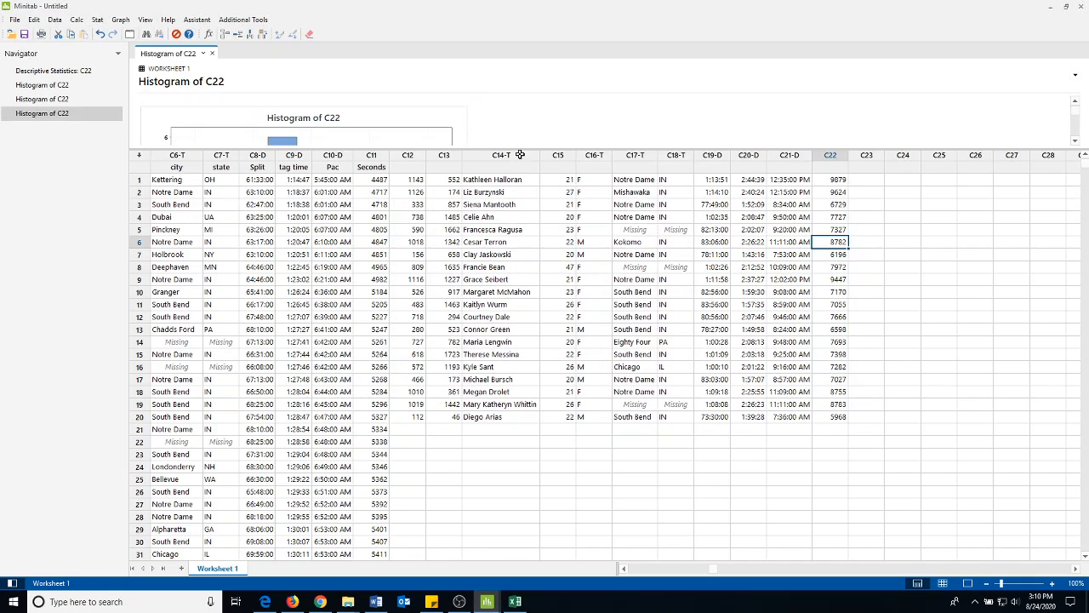
left_click_drag(522, 148, 523, 315)
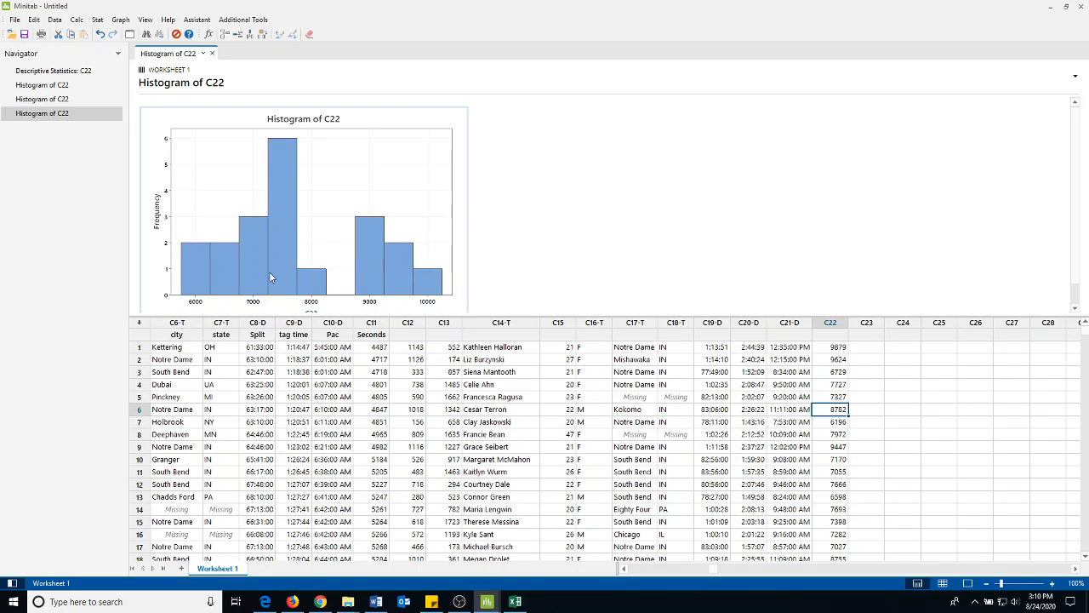
left_click_drag(363, 316, 363, 368)
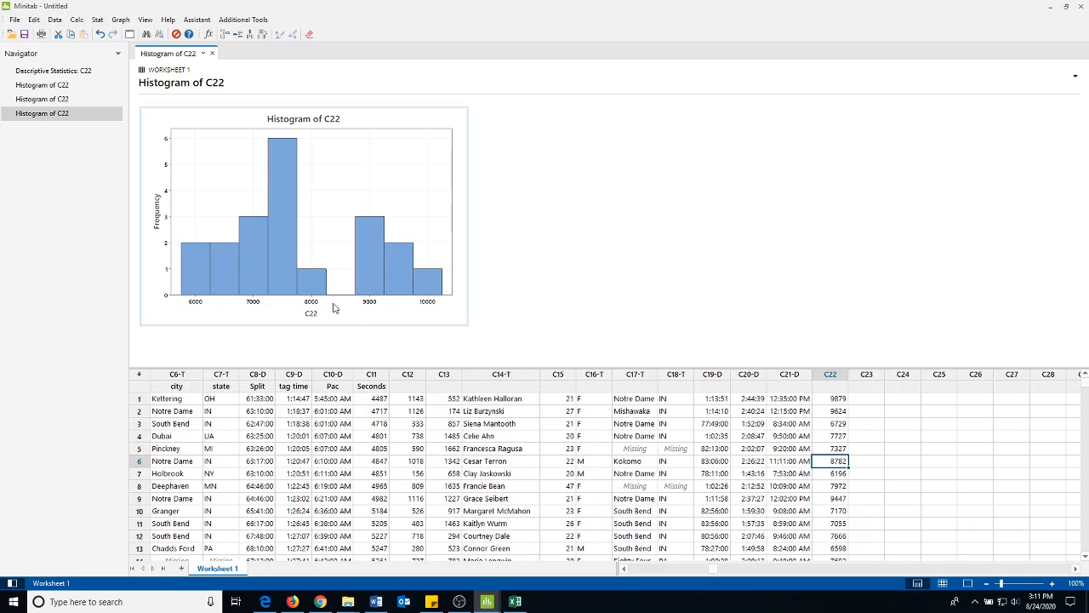
Open the histogram for editing and change its X axis label to "Finishing Time in Seconds"
right_click(319, 123)
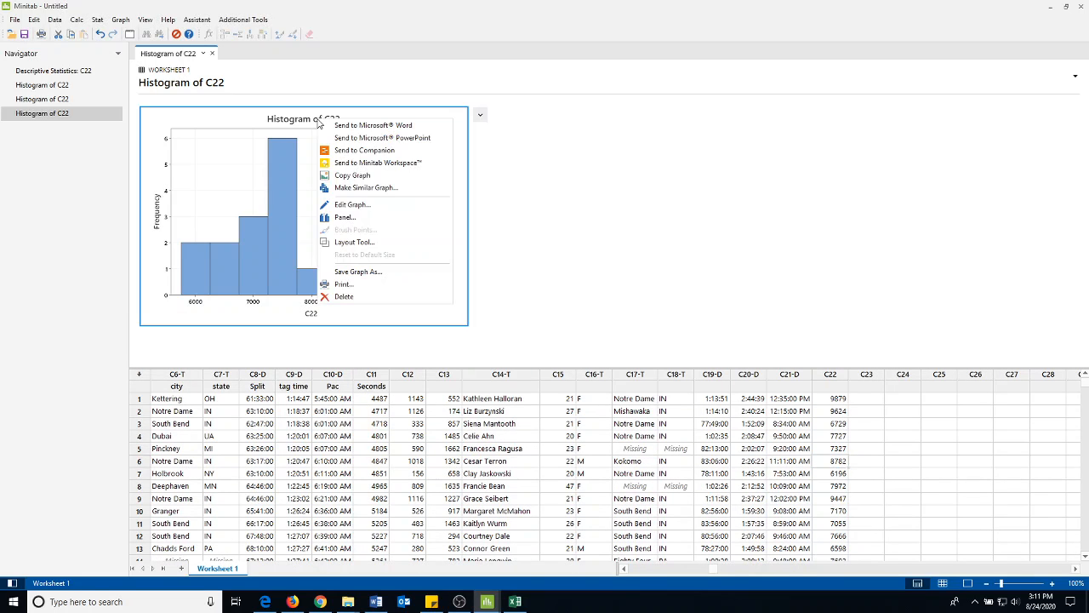
left_click(349, 205)
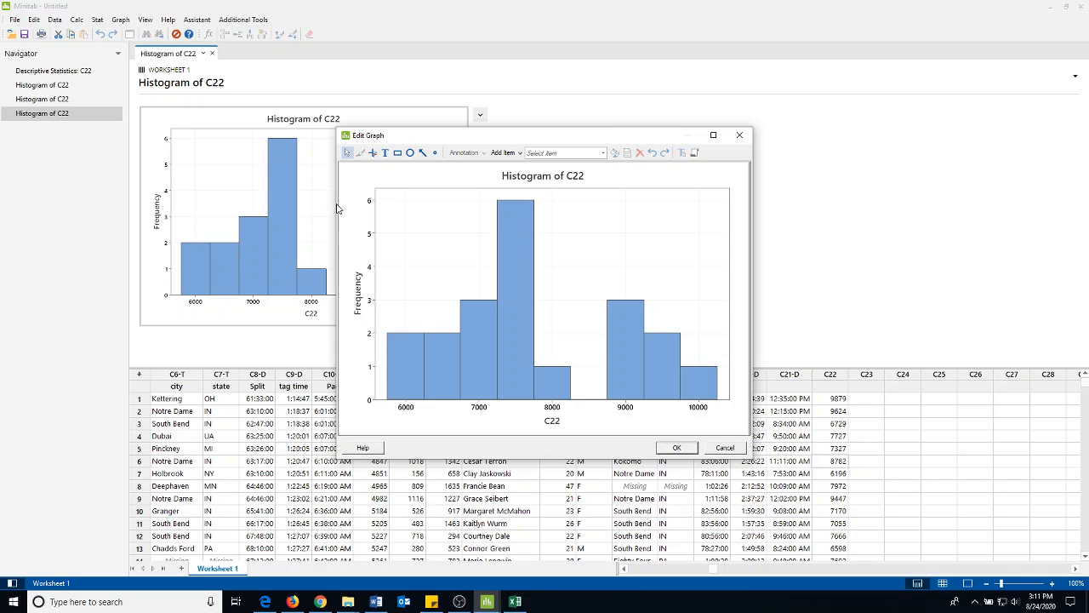
left_click(604, 153)
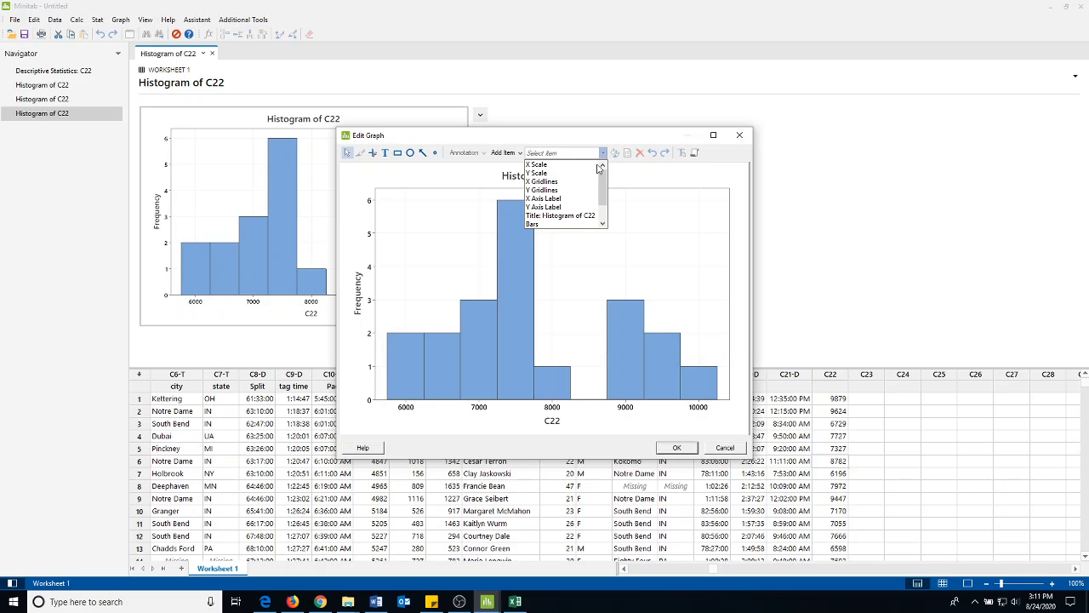
left_click(571, 200)
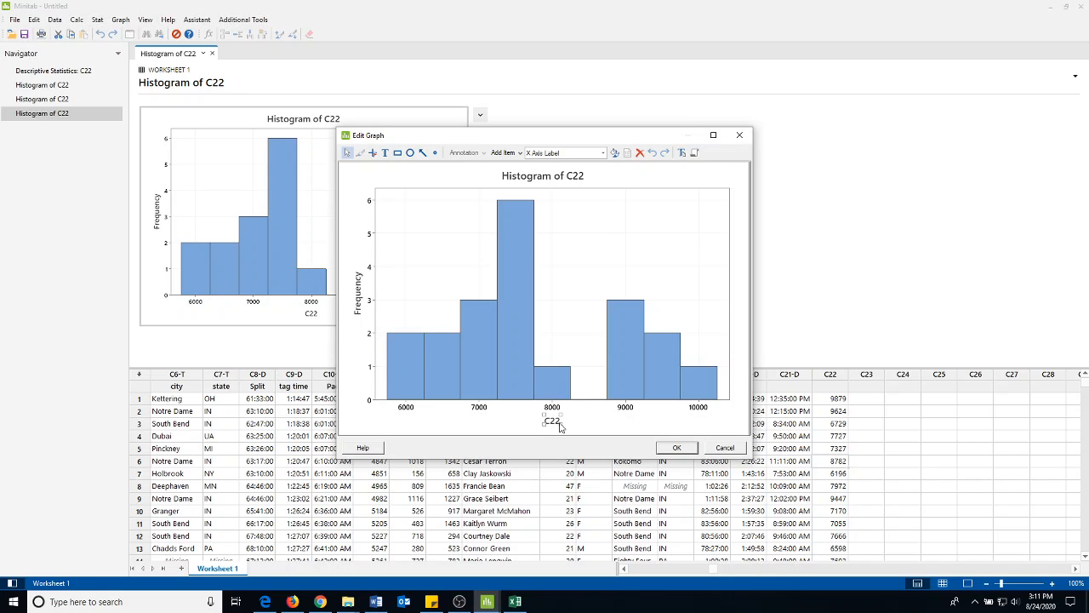
mouse_move(560, 428)
left_mouse_down()
mouse_move(592, 434)
mouse_move(552, 419)
mouse_move(561, 427)
left_mouse_up()
double_click(560, 426)
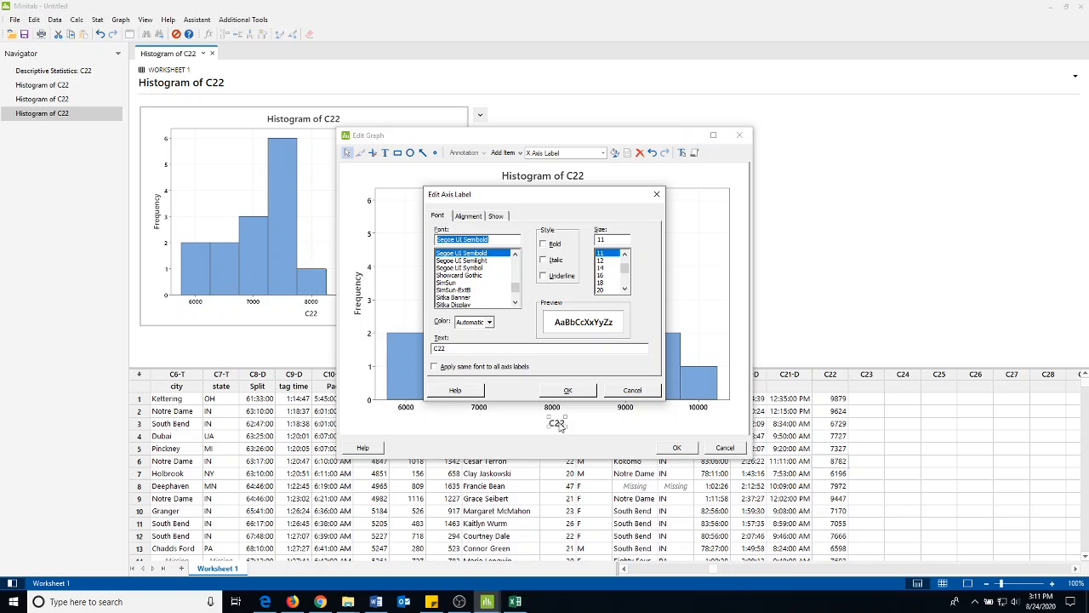
left_click(457, 350)
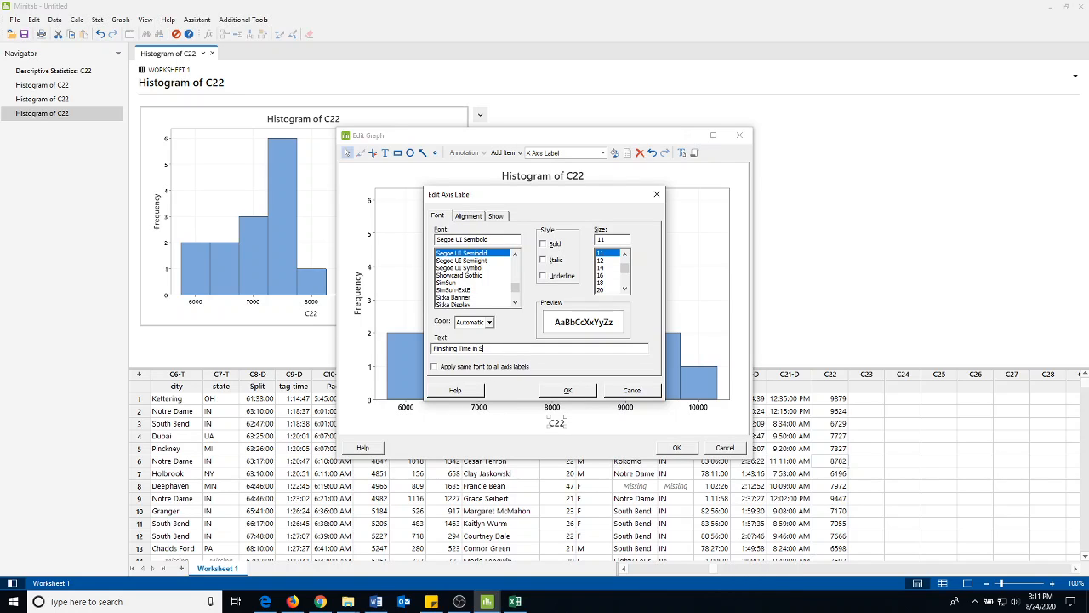
key("Return")
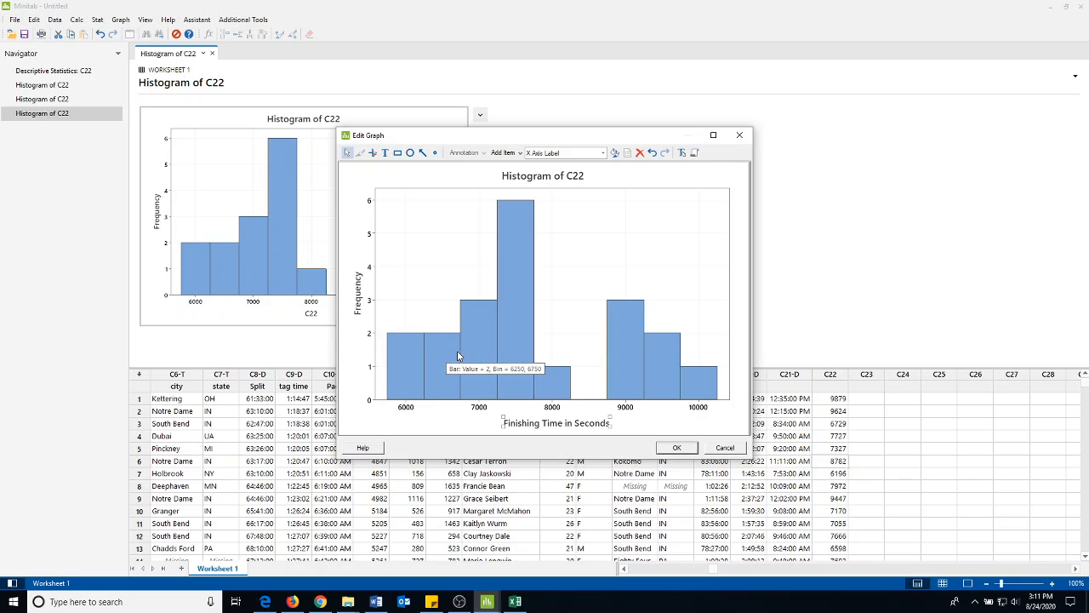
Change the histogram's title to "Holy Half Marathon Times"
left_click(557, 178)
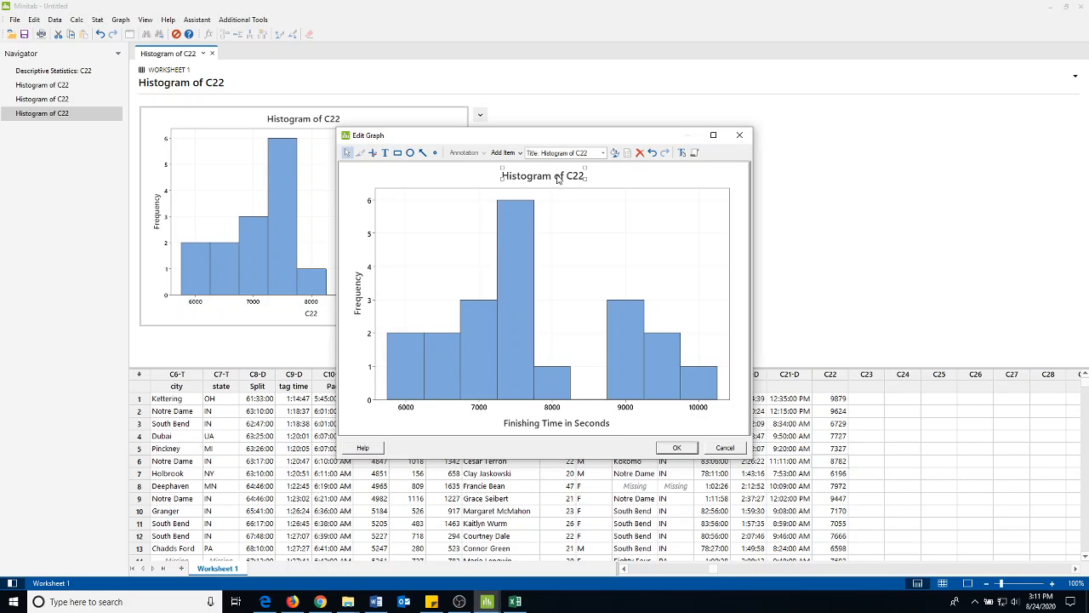
double_click(558, 178)
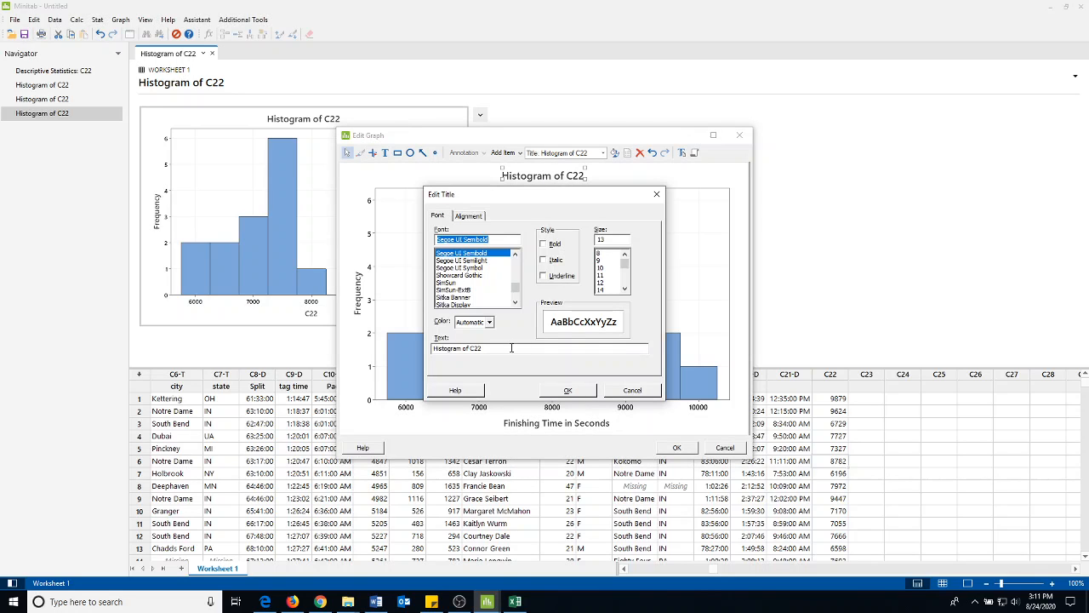
left_click_drag(483, 349, 435, 351)
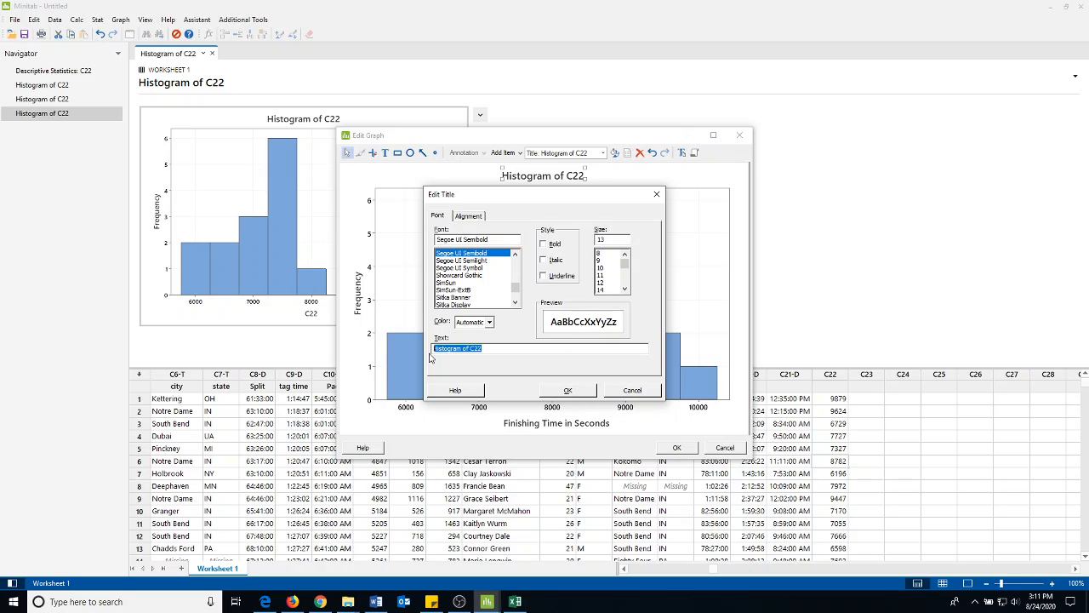
type("Holy Half Marathon Times")
left_click(568, 391)
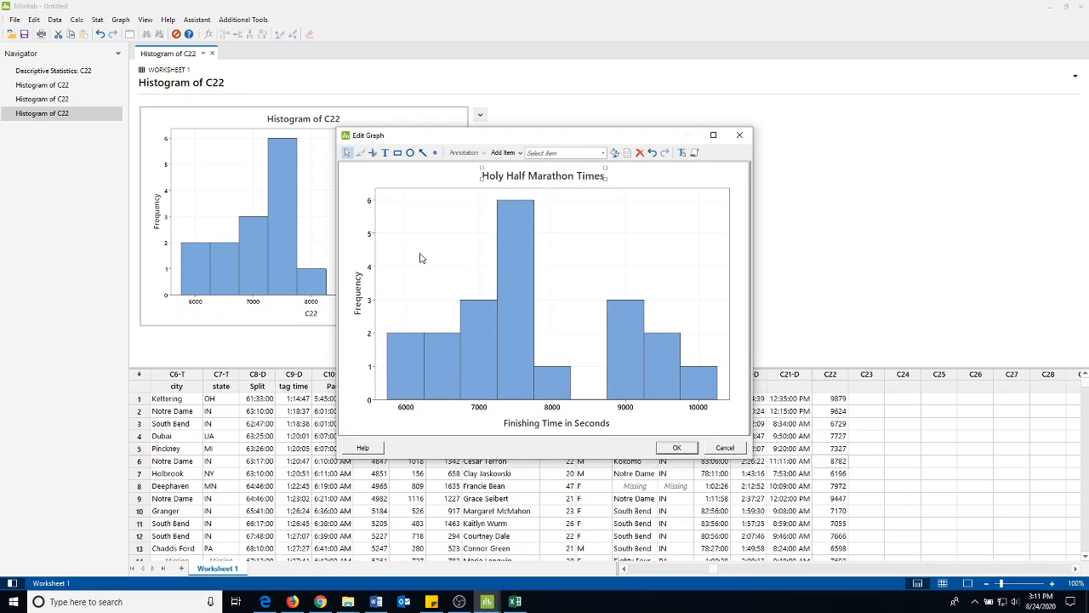
Set the binning of the histogram bars to 12 intervals
left_click(516, 309)
right_click(516, 308)
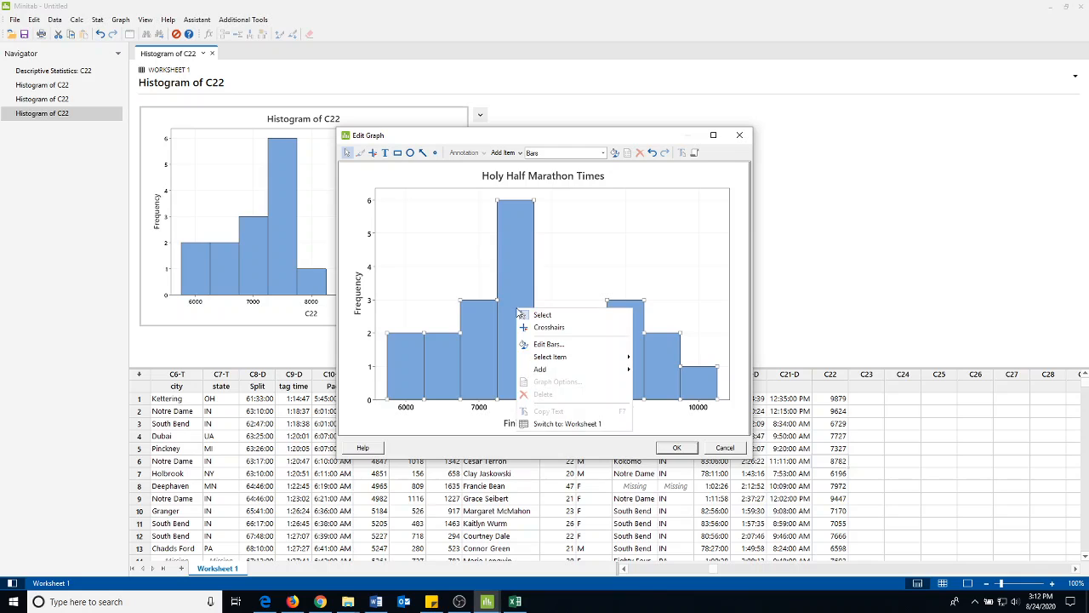
left_click(533, 345)
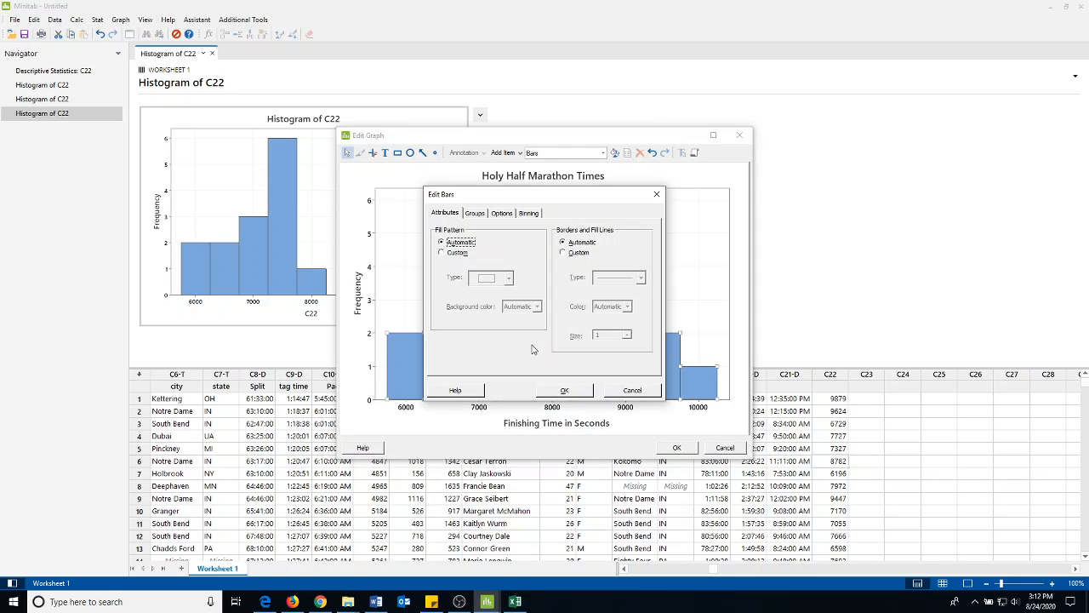
left_click(527, 217)
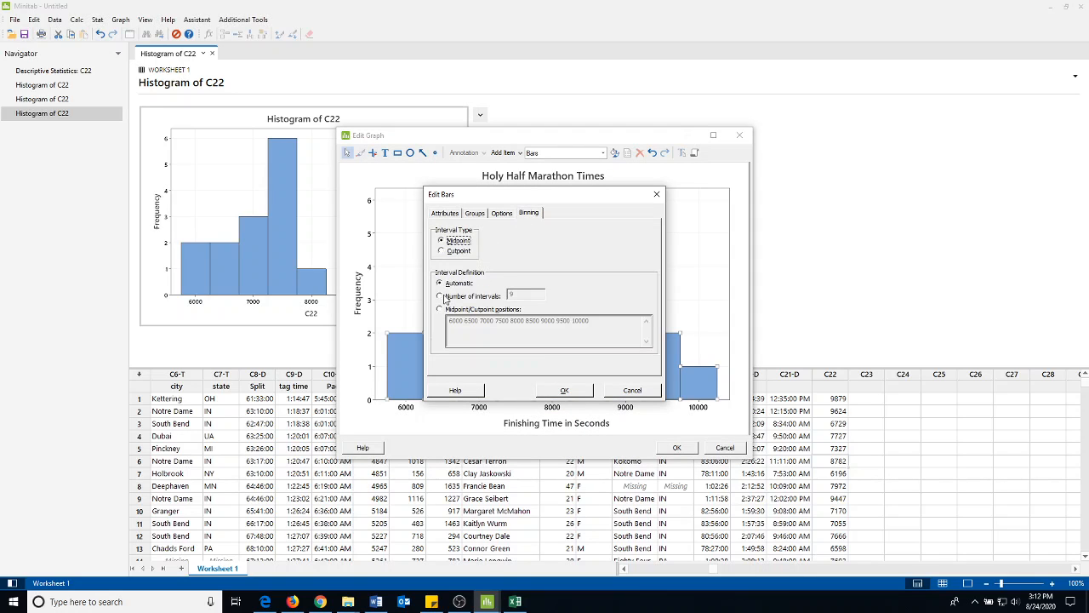
left_click(440, 297)
left_click(516, 293)
type("12")
left_click(565, 390)
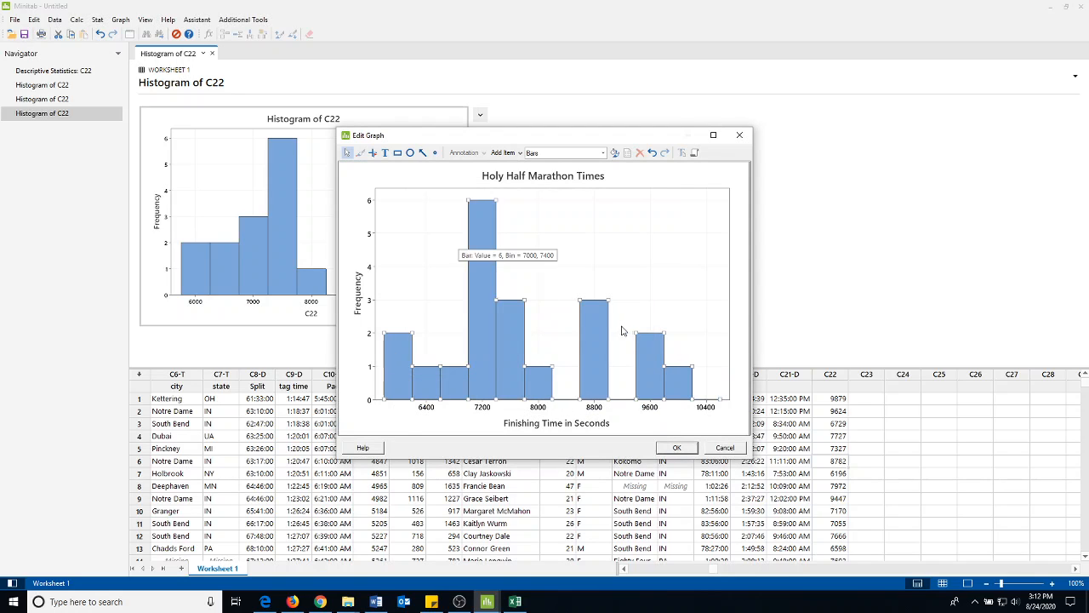
Apply the edits to the histogram and copy the finished graph to the clipboard
left_click(735, 307)
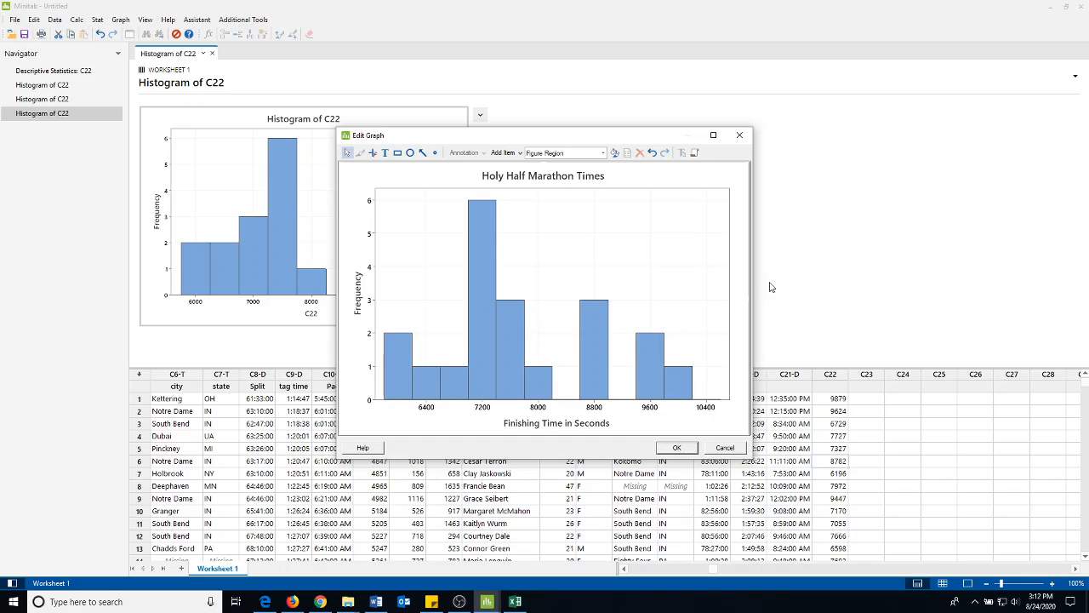
left_click(678, 448)
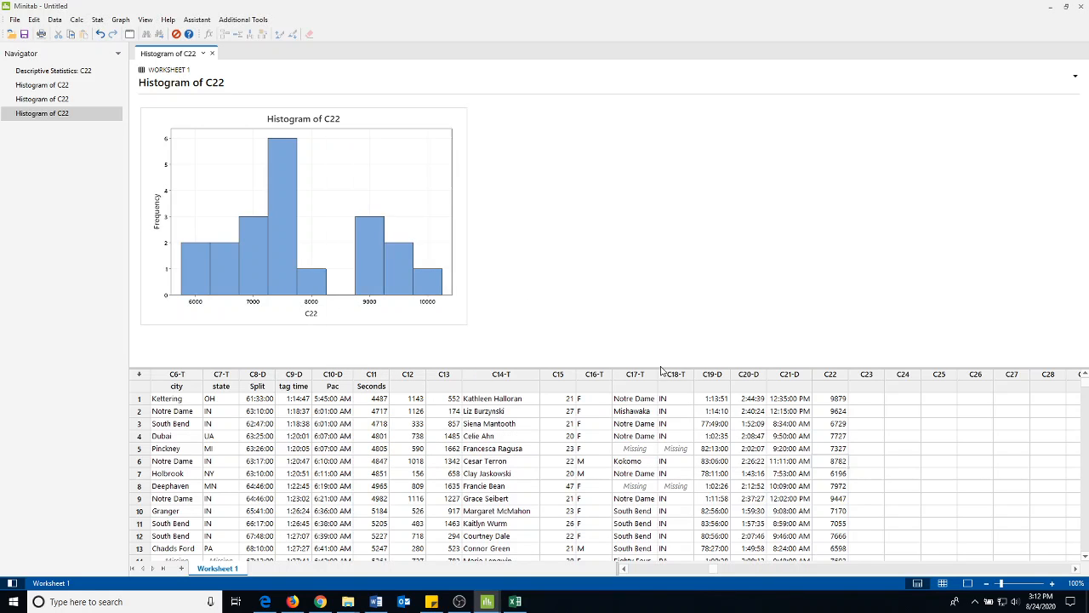
right_click(436, 127)
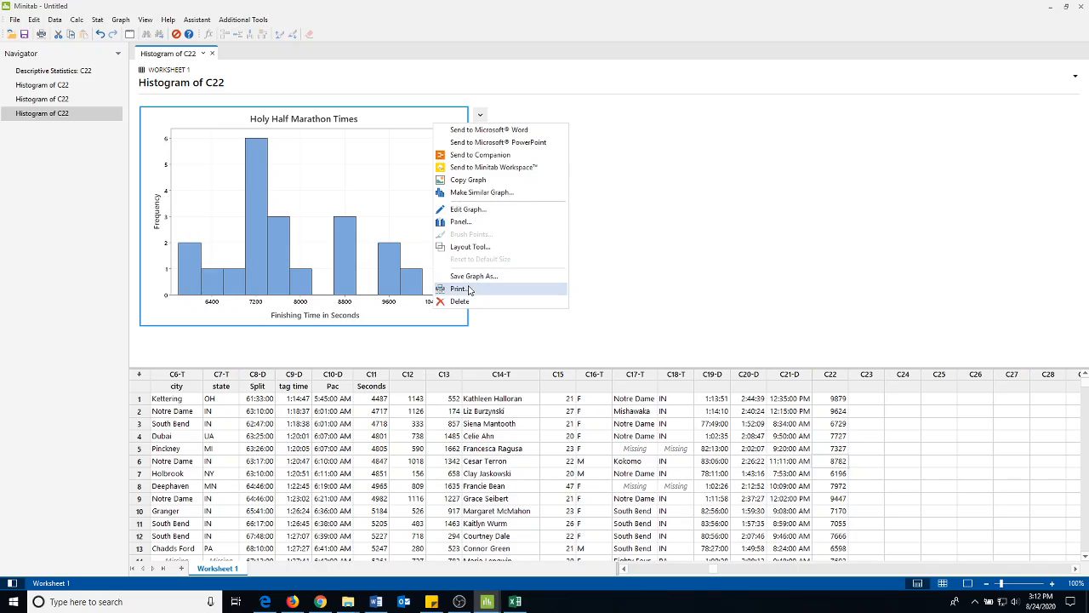
left_click(469, 180)
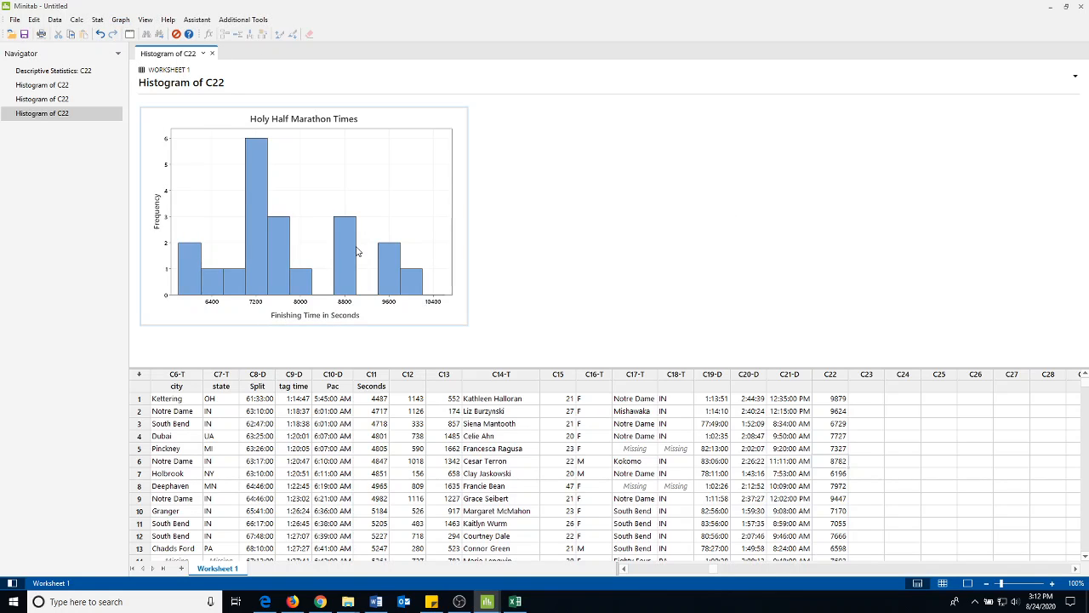
Display the descriptive statistics for column C22
left_click(97, 19)
mouse_move(111, 35)
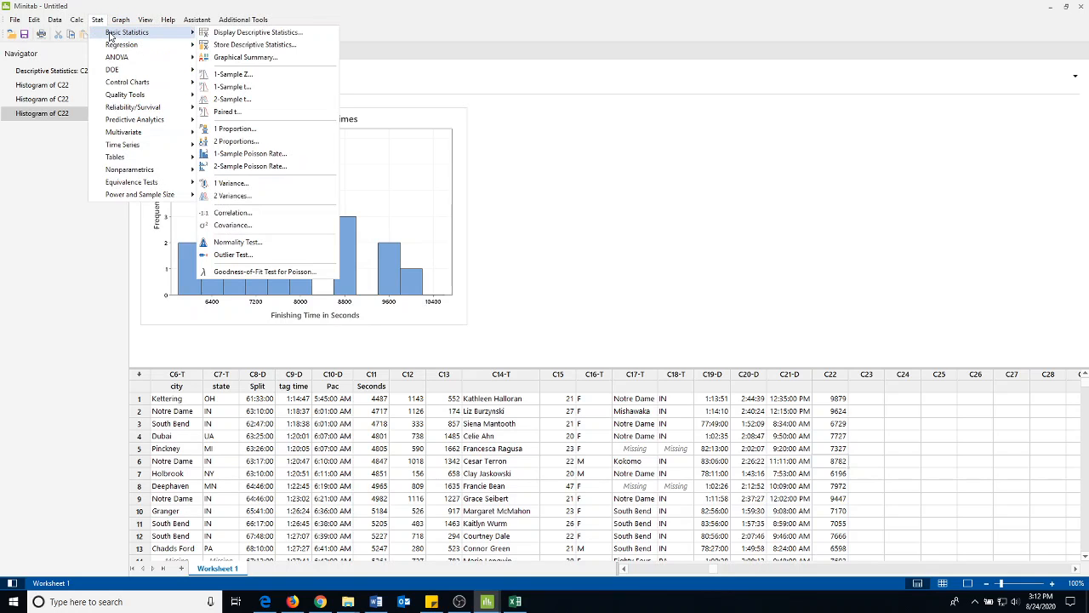
left_click(256, 32)
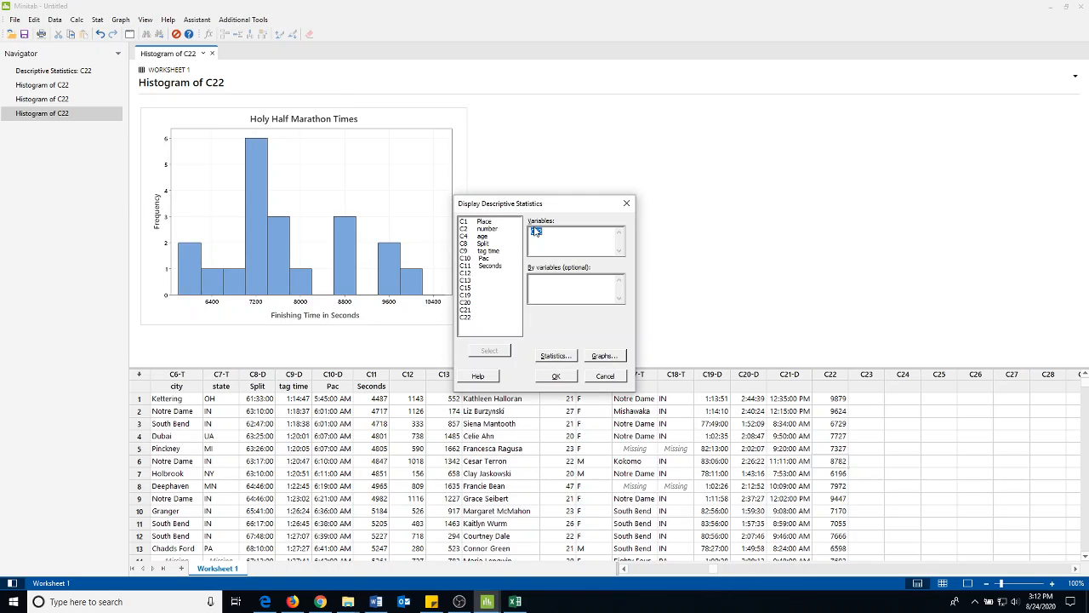
left_click(557, 376)
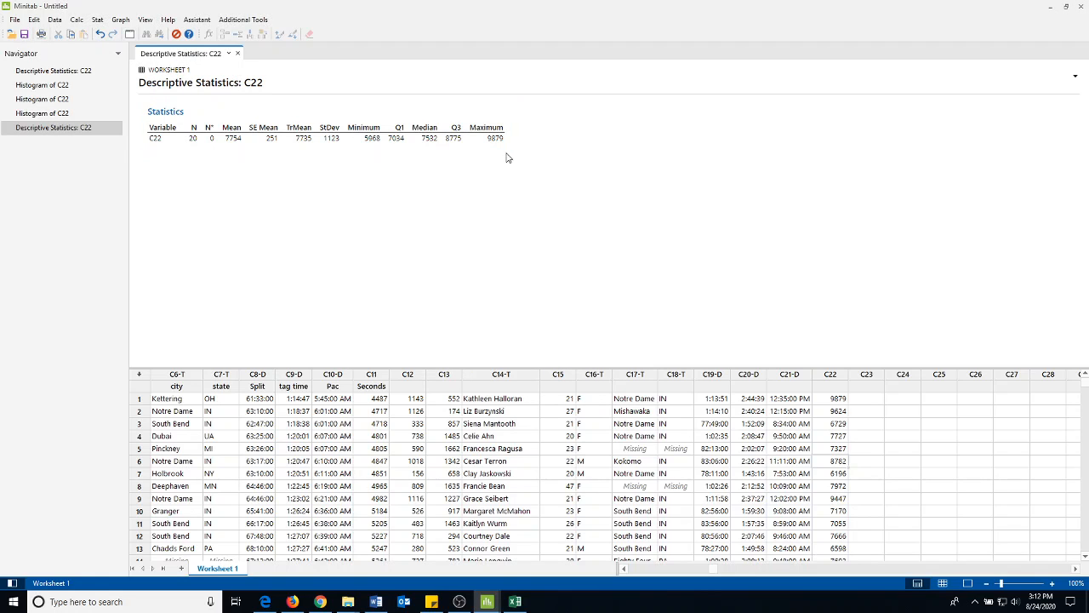
Review which statistics can be included for column C22 and rerun its descriptive statistics with the same selection
left_click(97, 20)
mouse_move(128, 32)
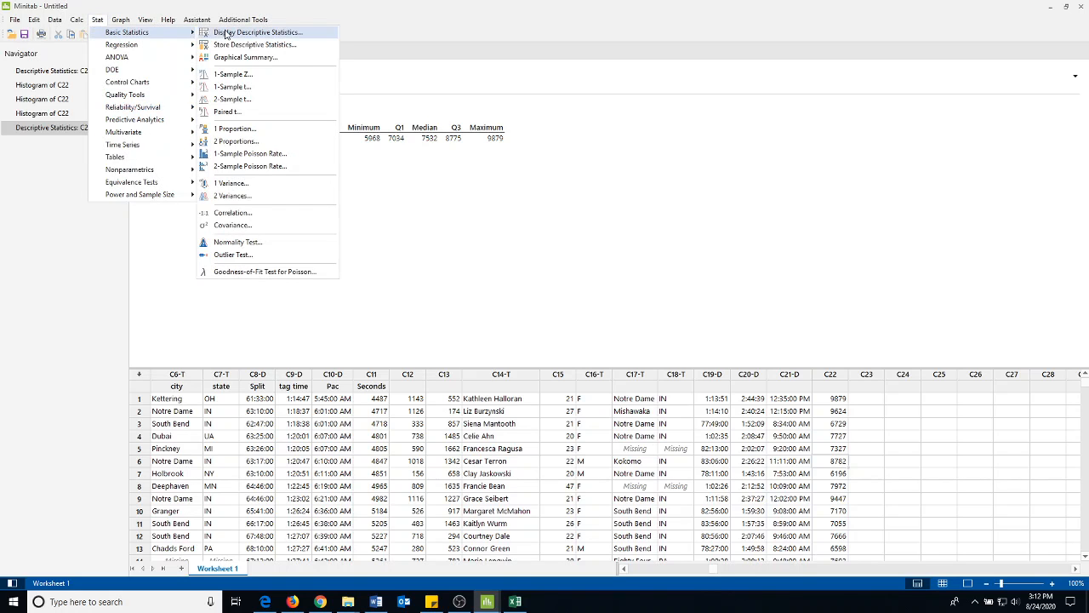
left_click(226, 34)
left_click(557, 356)
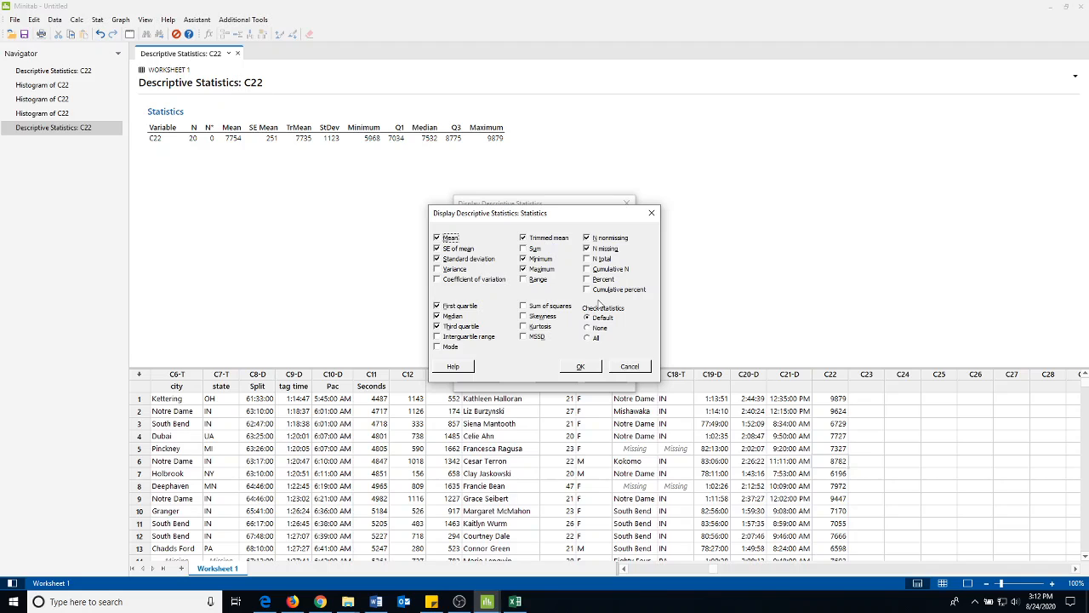
left_click(579, 366)
left_click(557, 376)
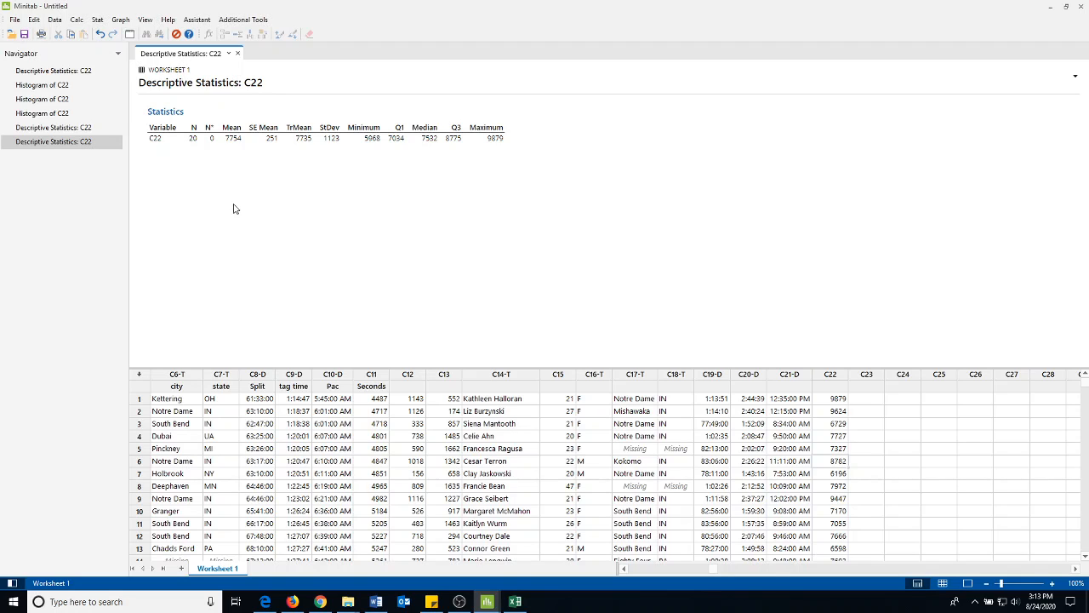
Create a simple histogram of the sampled runners' ages in column C15
left_click(122, 20)
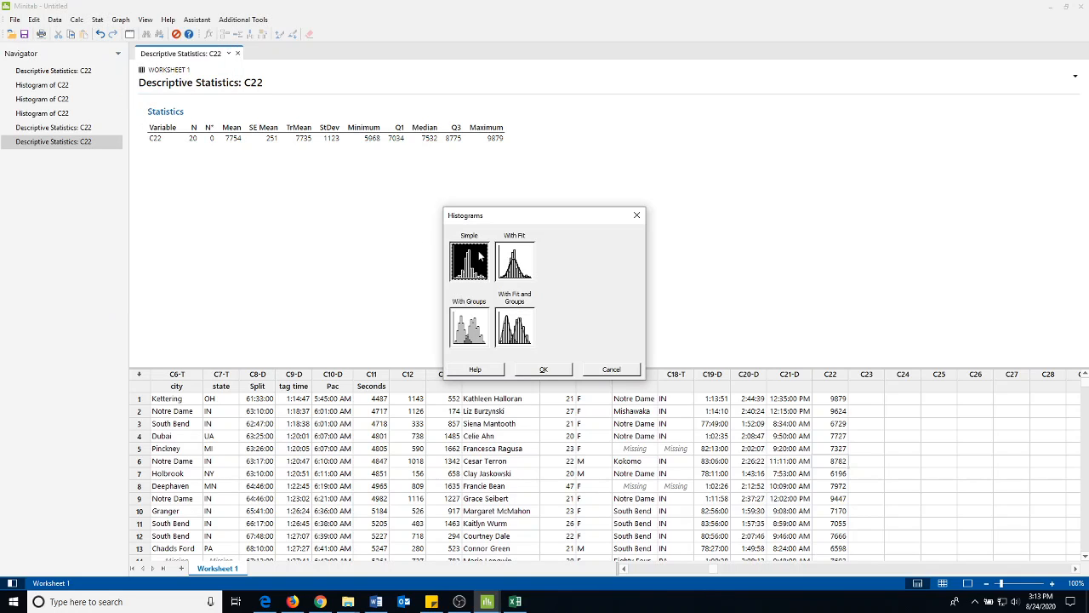
left_click(545, 369)
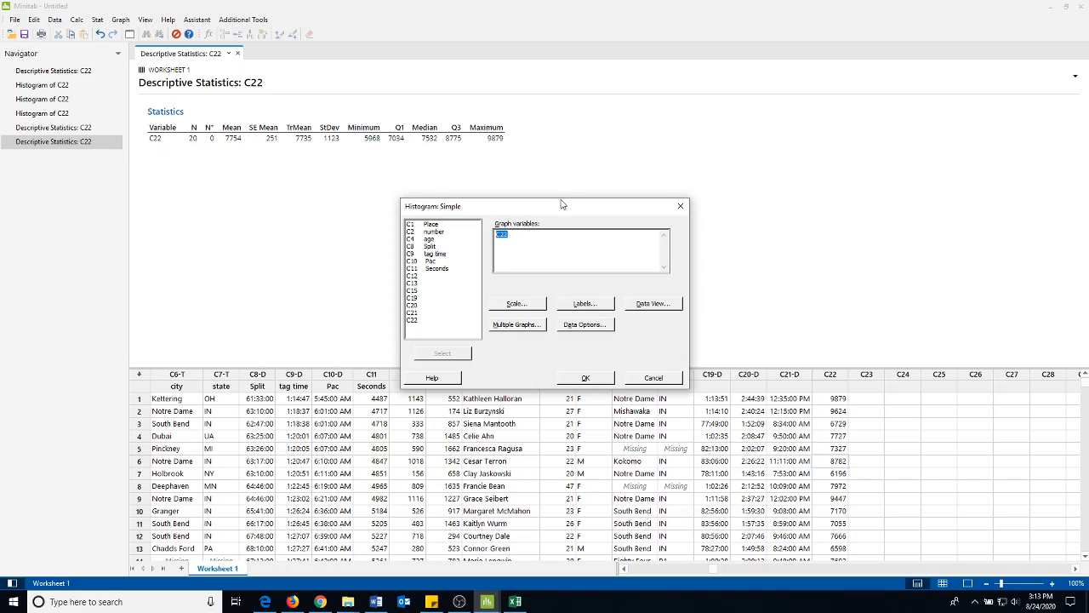
left_click_drag(568, 205, 616, 156)
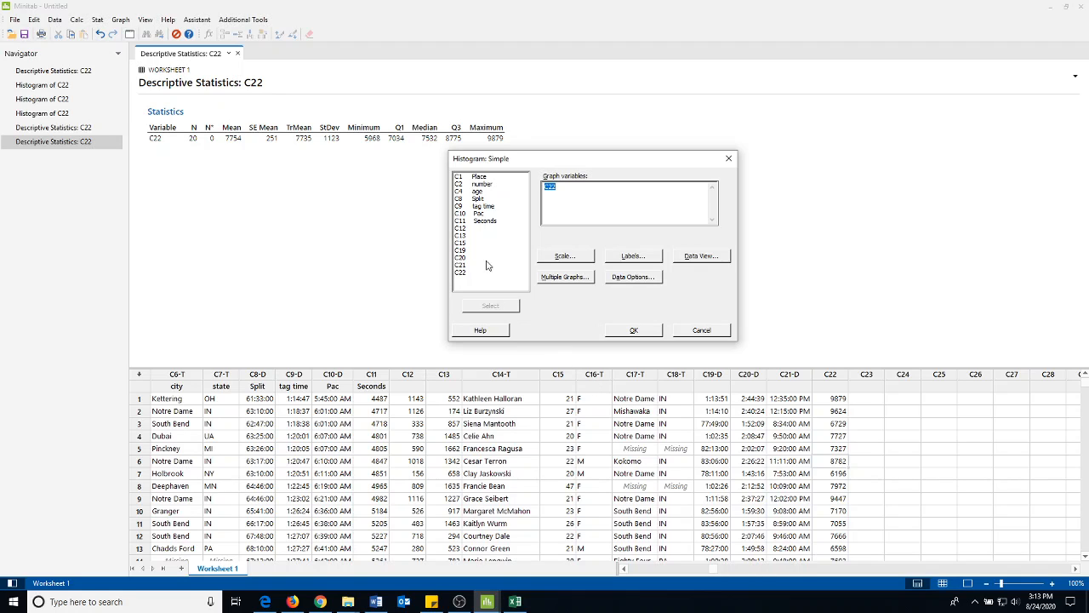
double_click(464, 243)
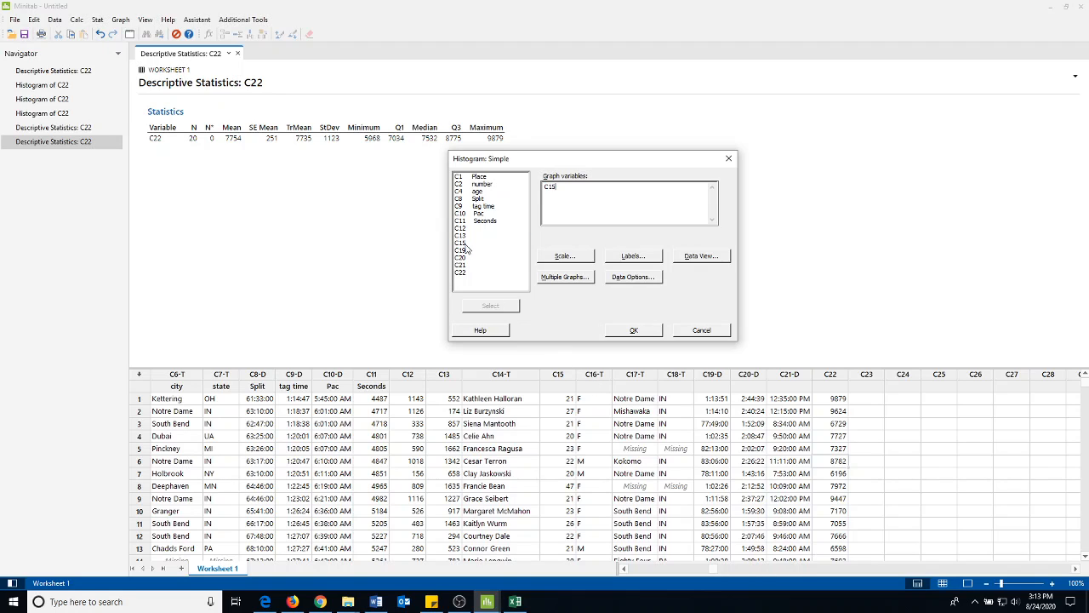
left_click(639, 330)
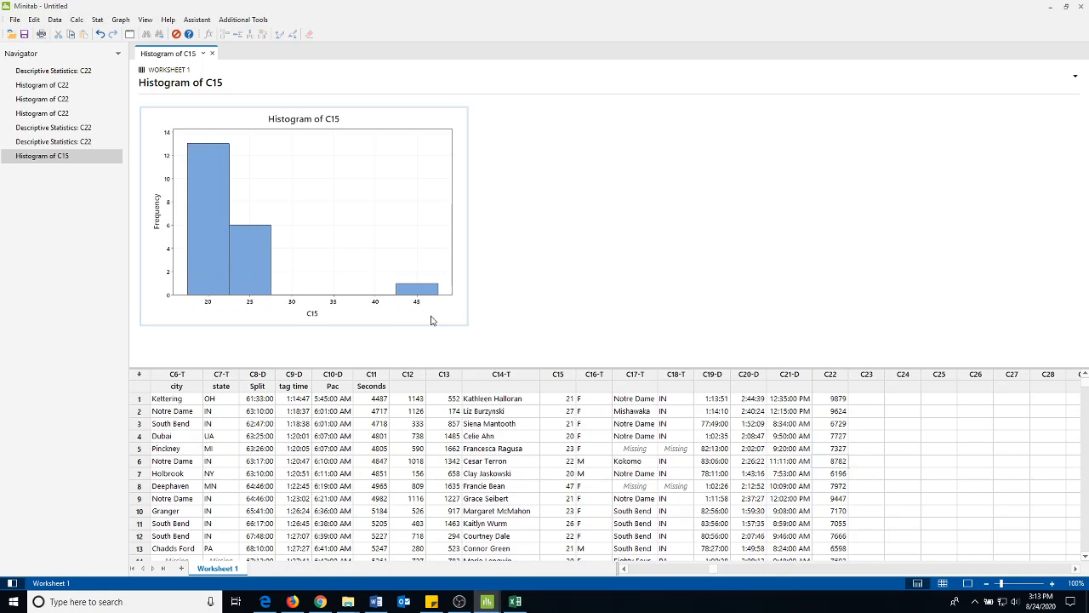
mouse_move(225, 274)
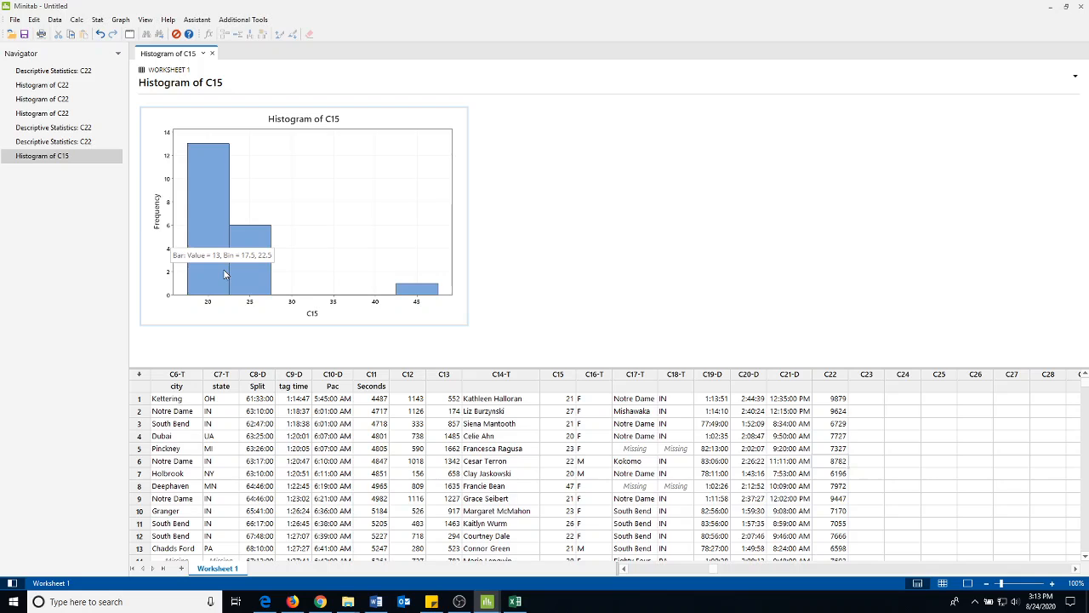
Create a simple one-variable dotplot of the ages in column C15
left_click(121, 20)
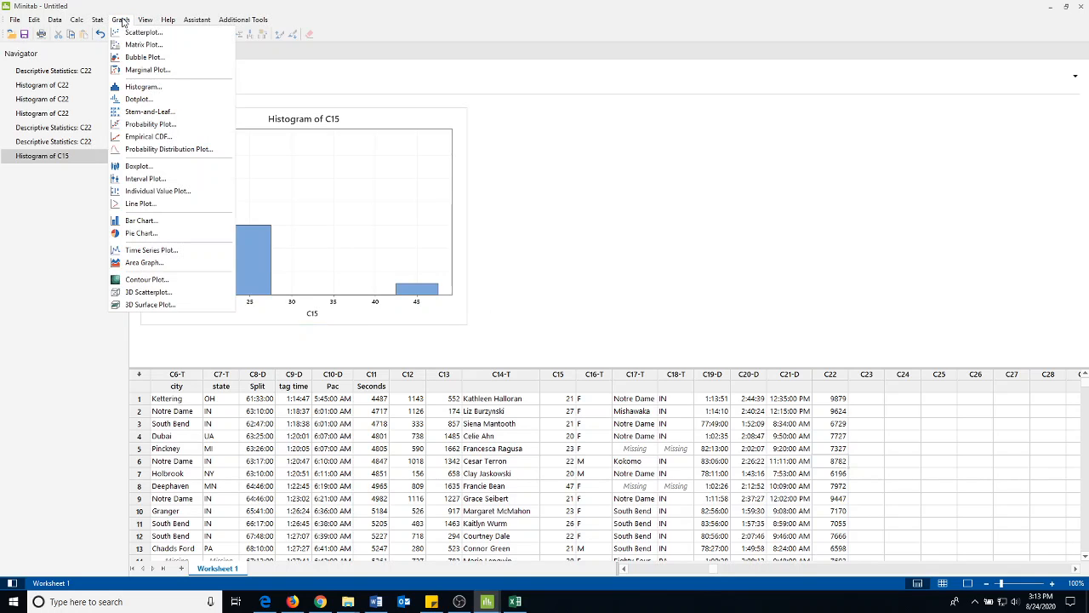
left_click(139, 99)
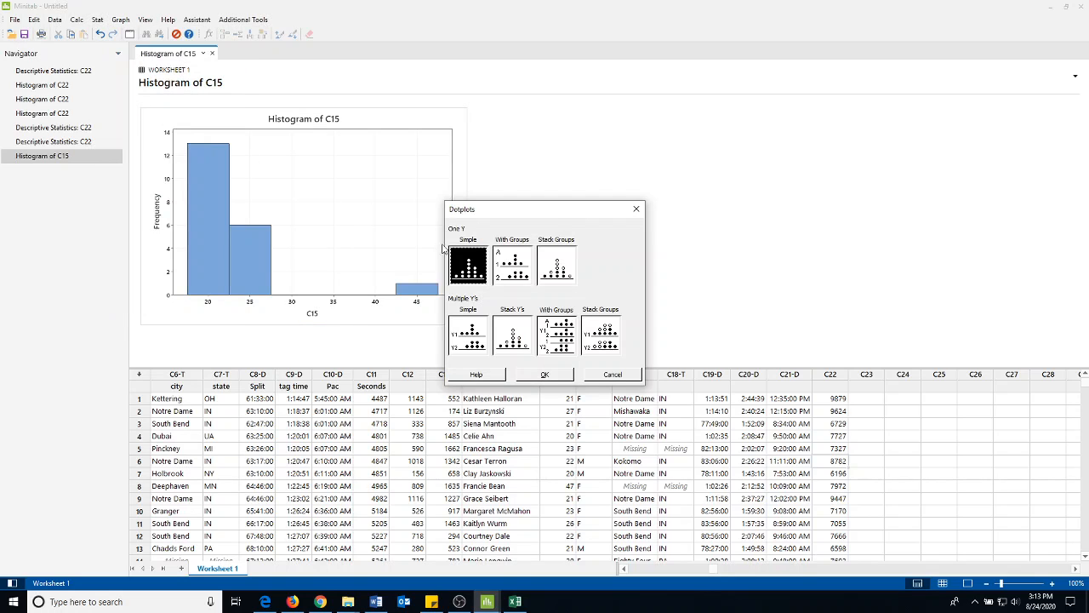
left_click(549, 380)
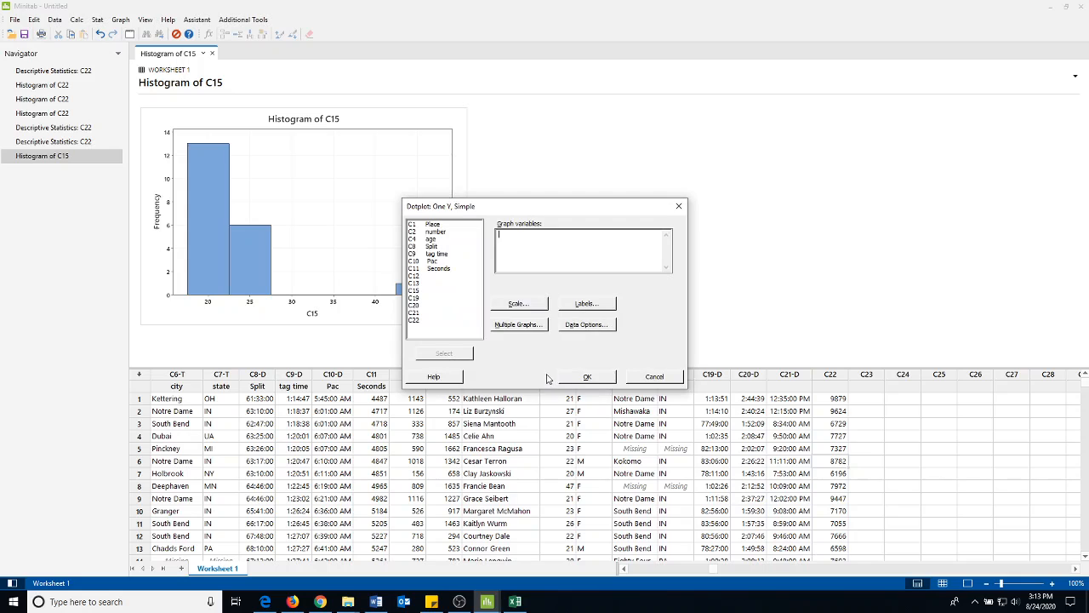
double_click(423, 291)
left_click(587, 376)
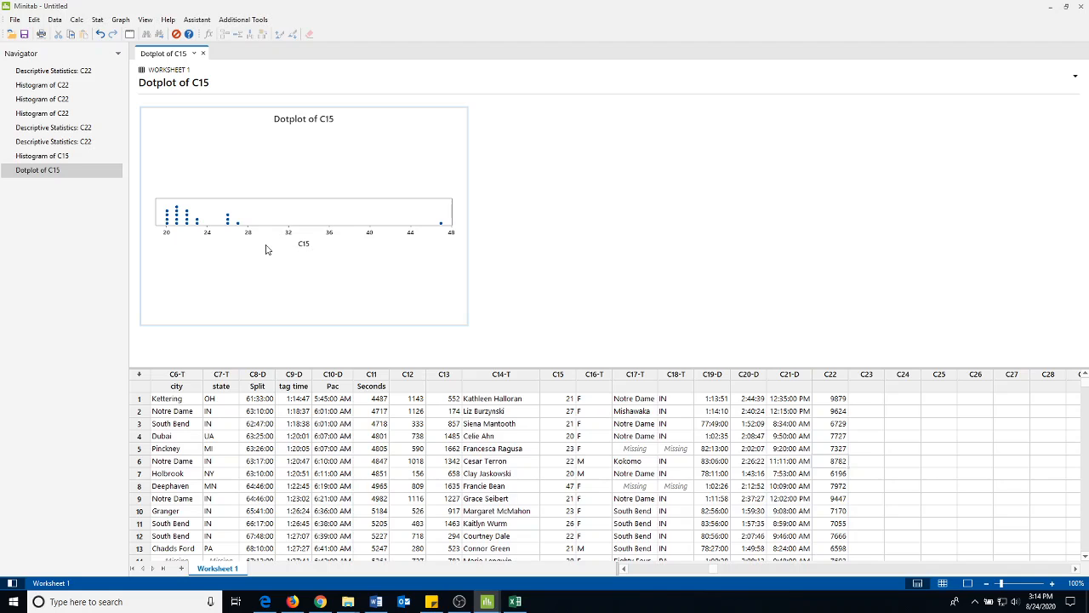
Tally the sampled runners' sex in column C16, displaying both counts and percents
left_click(98, 20)
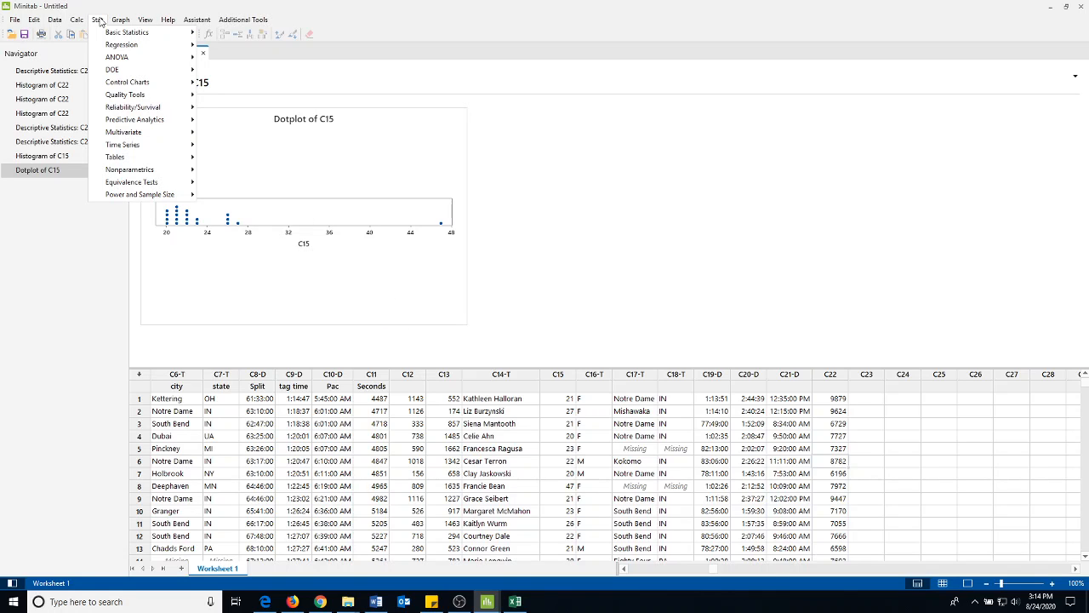
mouse_move(117, 22)
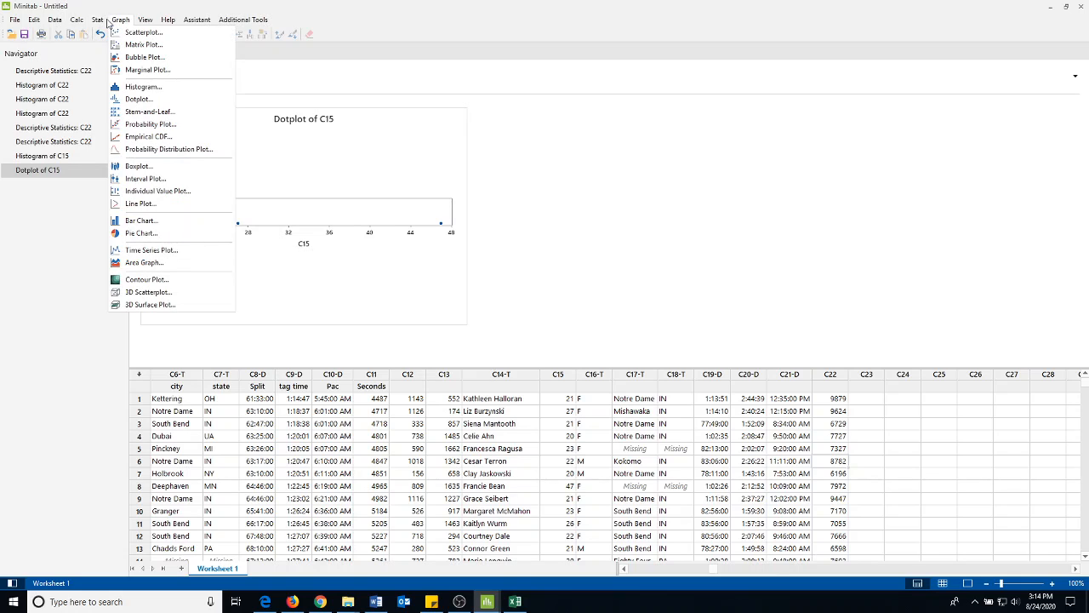
mouse_move(136, 158)
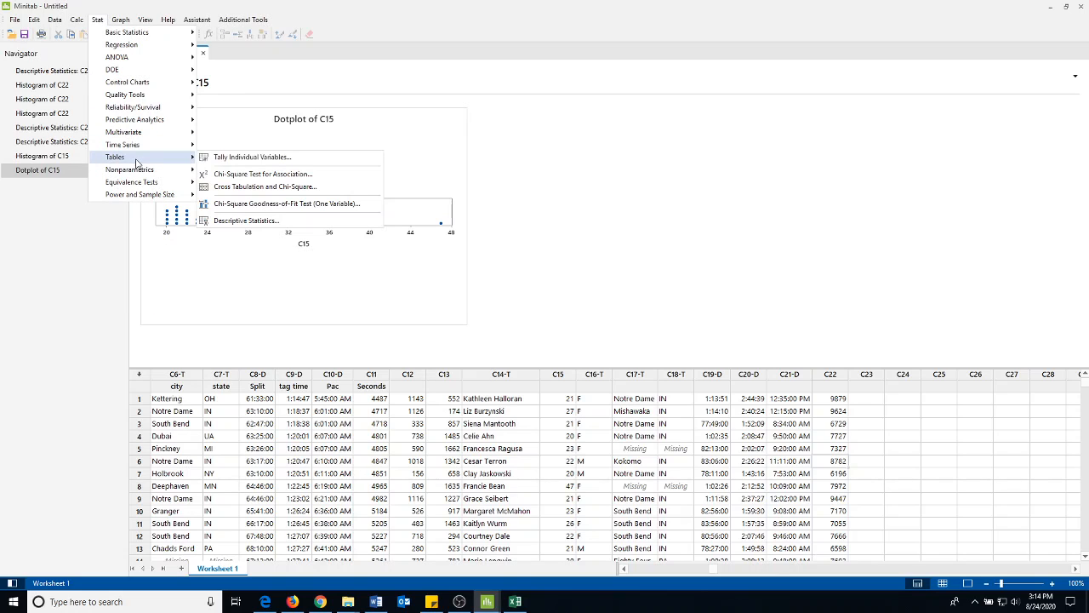
left_click(228, 161)
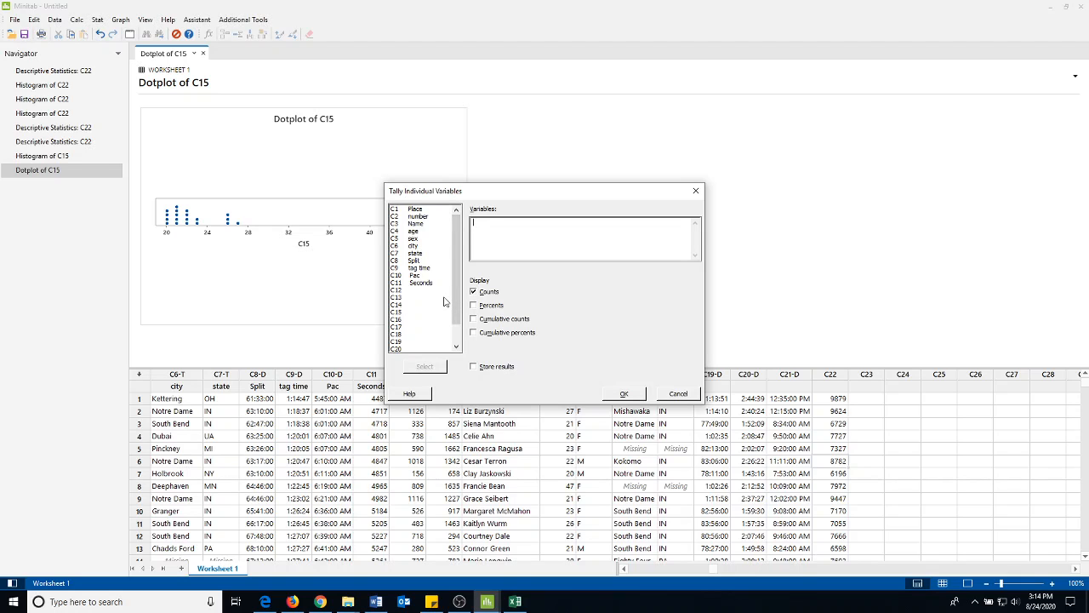
left_click_drag(499, 193, 503, 140)
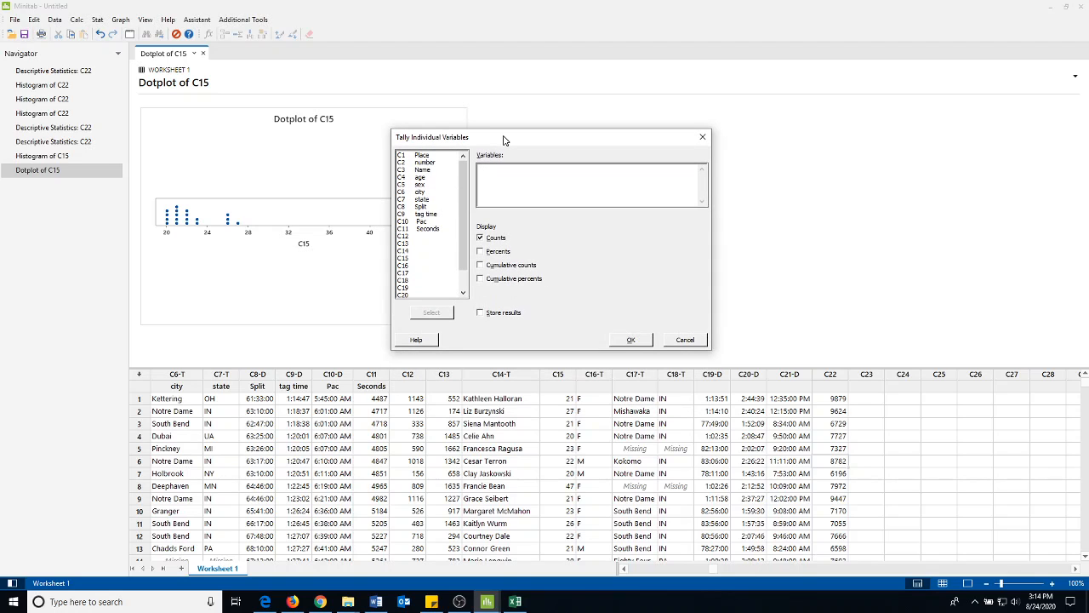
double_click(406, 266)
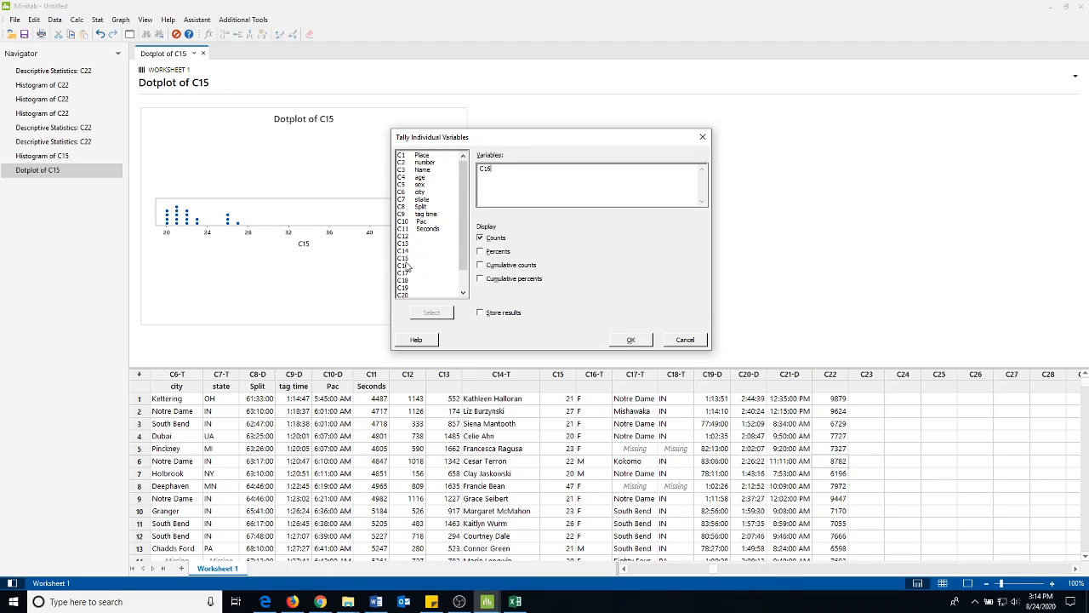
left_click(482, 253)
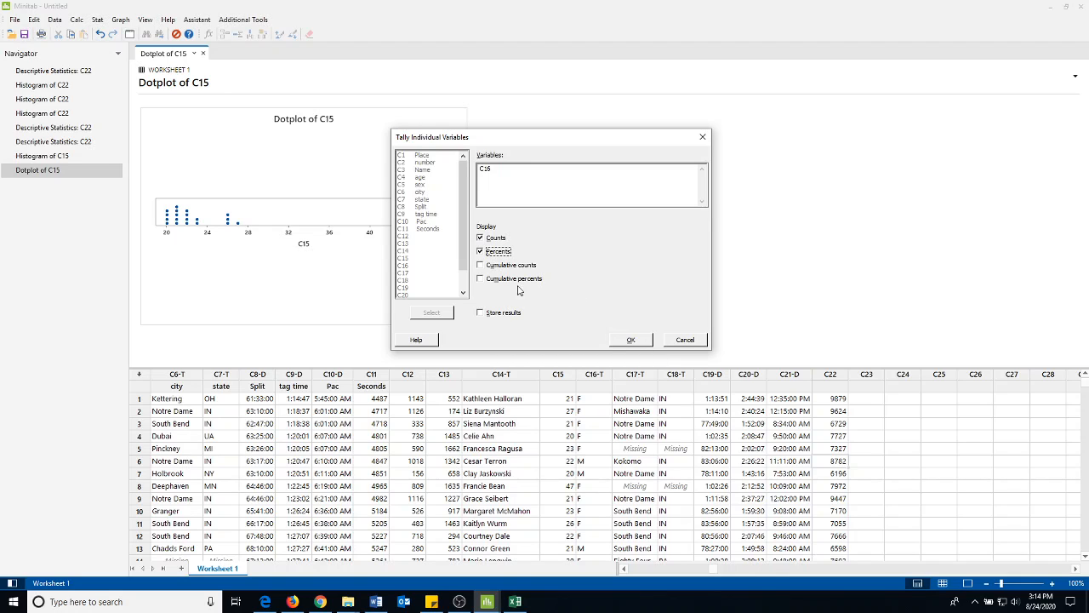
left_click(636, 340)
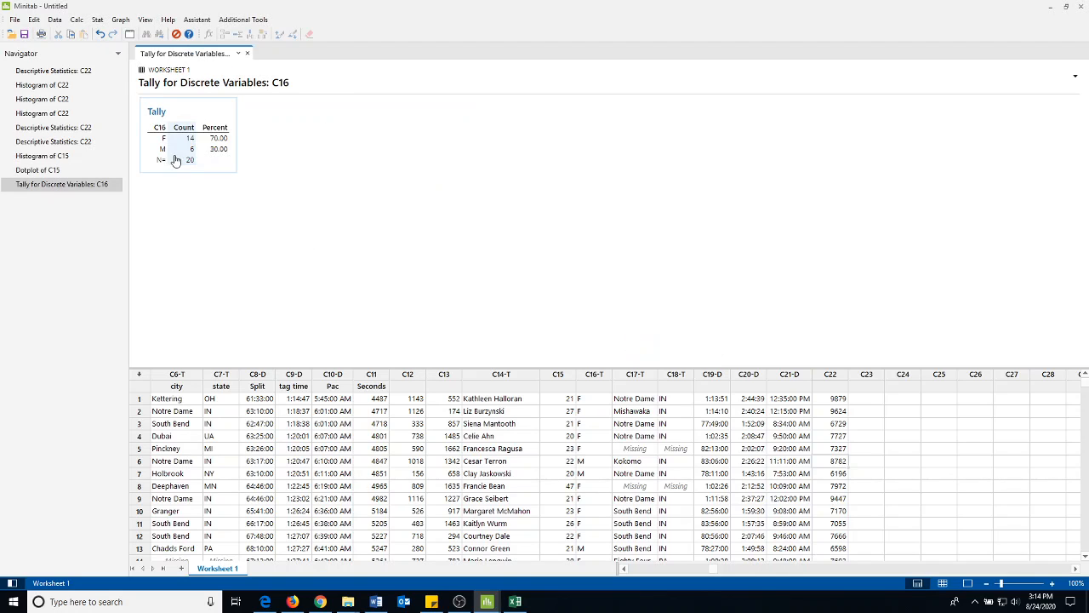